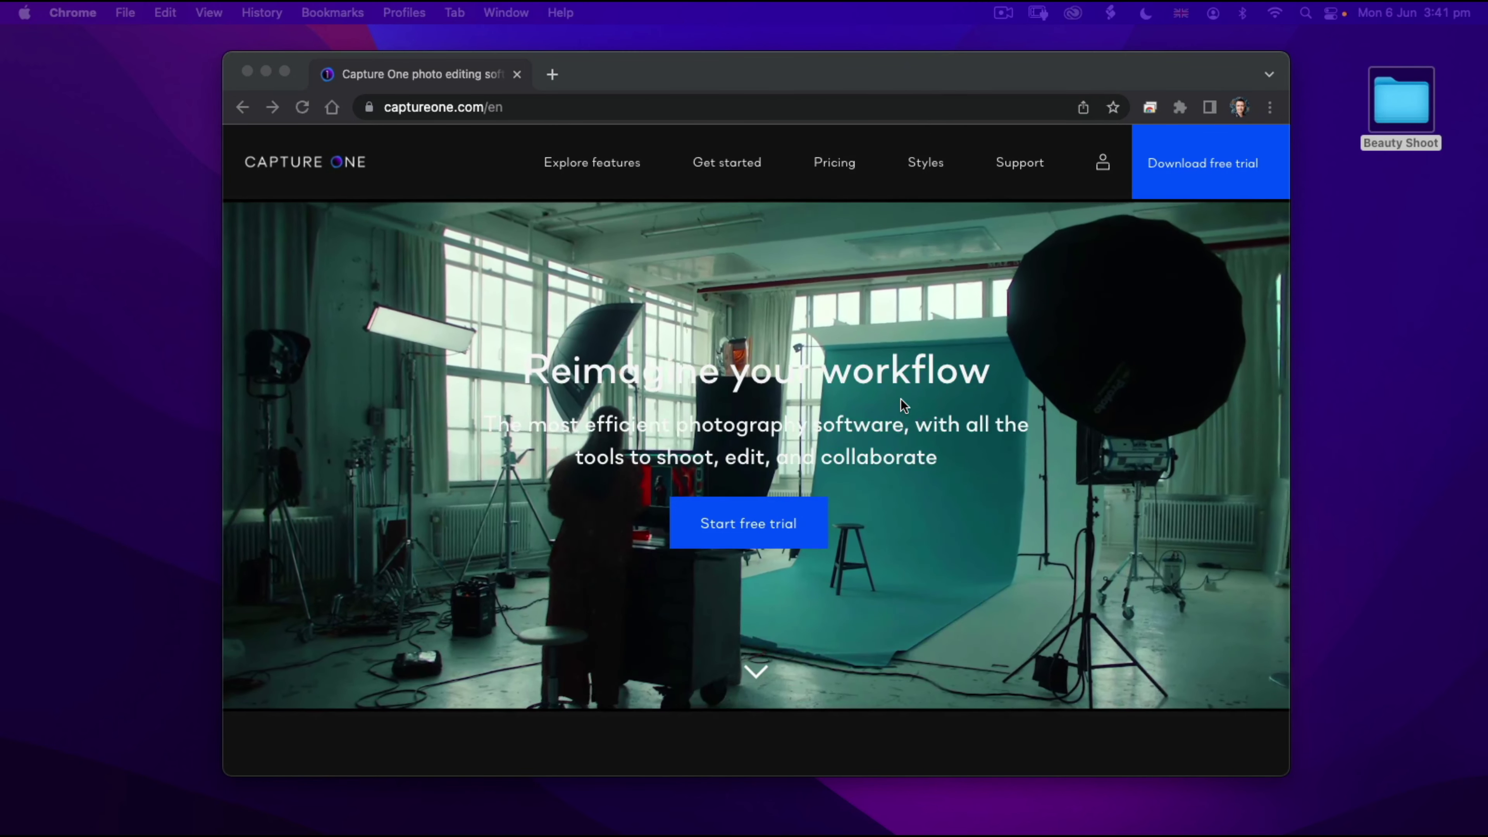
Close the browser window and launch Capture One 22 from the Dock.
left_click(250, 75)
mouse_move(820, 762)
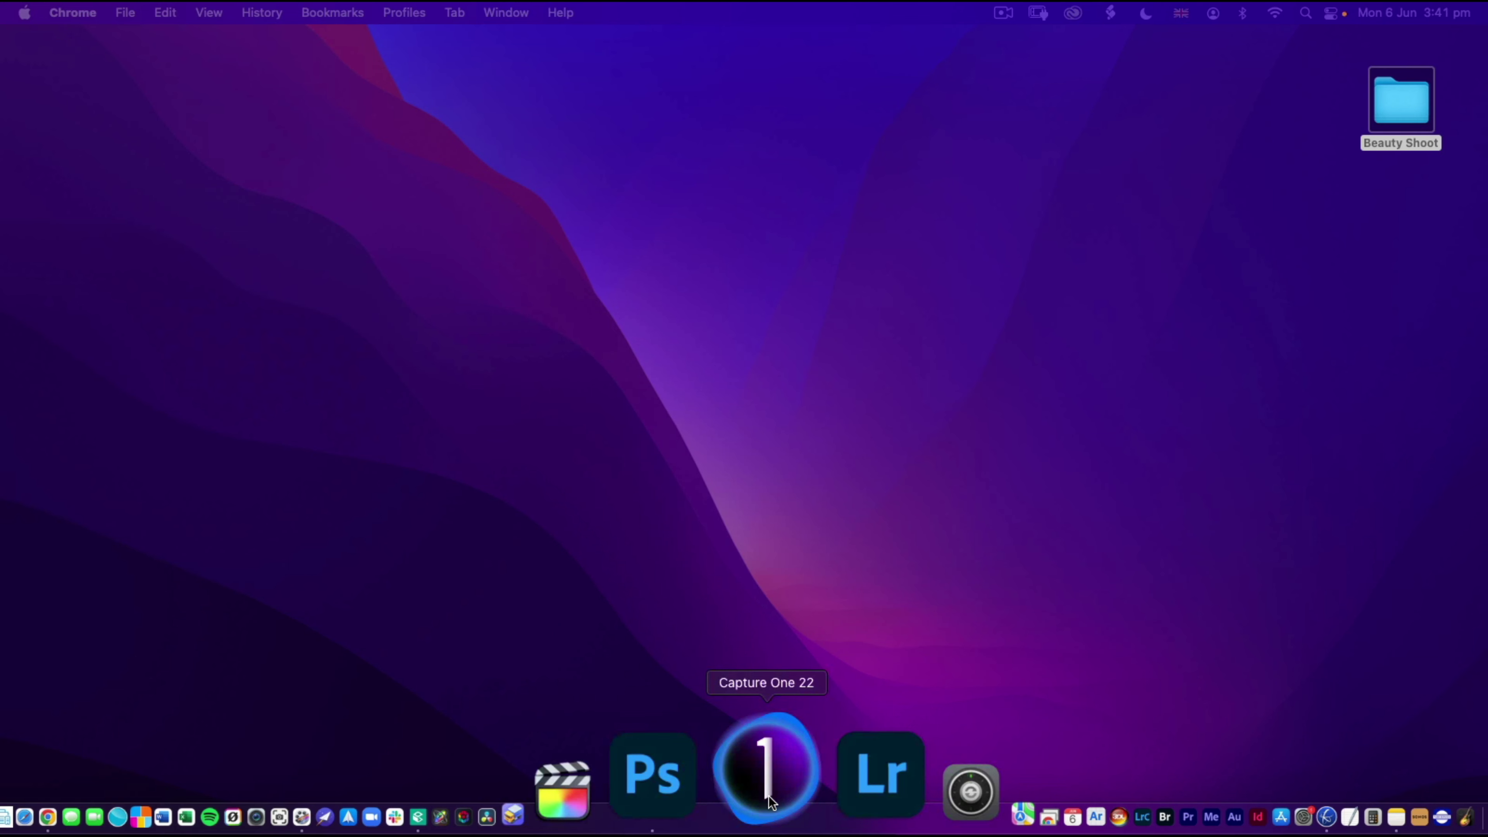
left_click(768, 796)
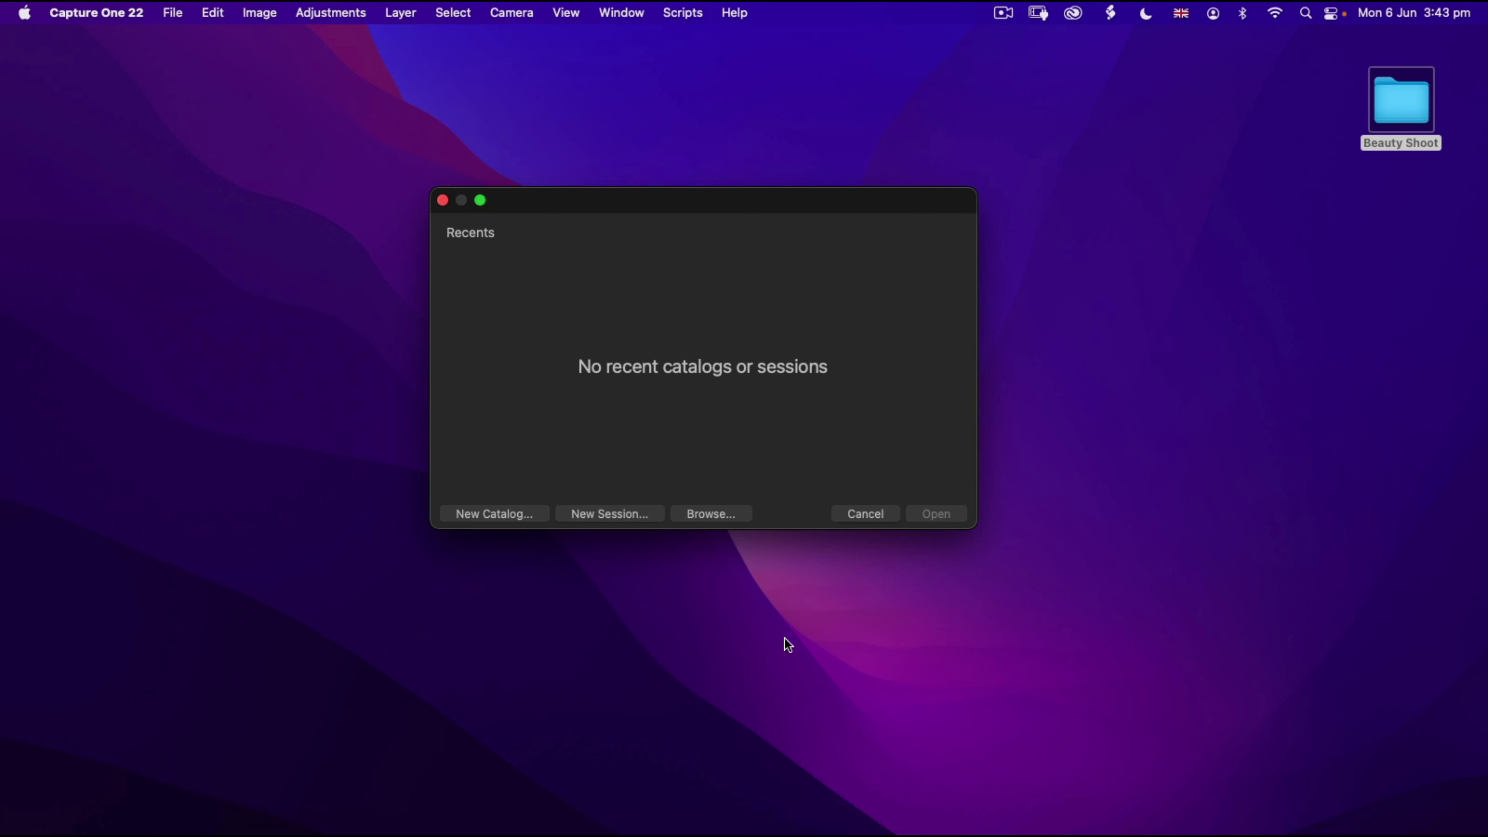
Create a new session named 'Test Session' saved on the Desktop.
left_click(613, 515)
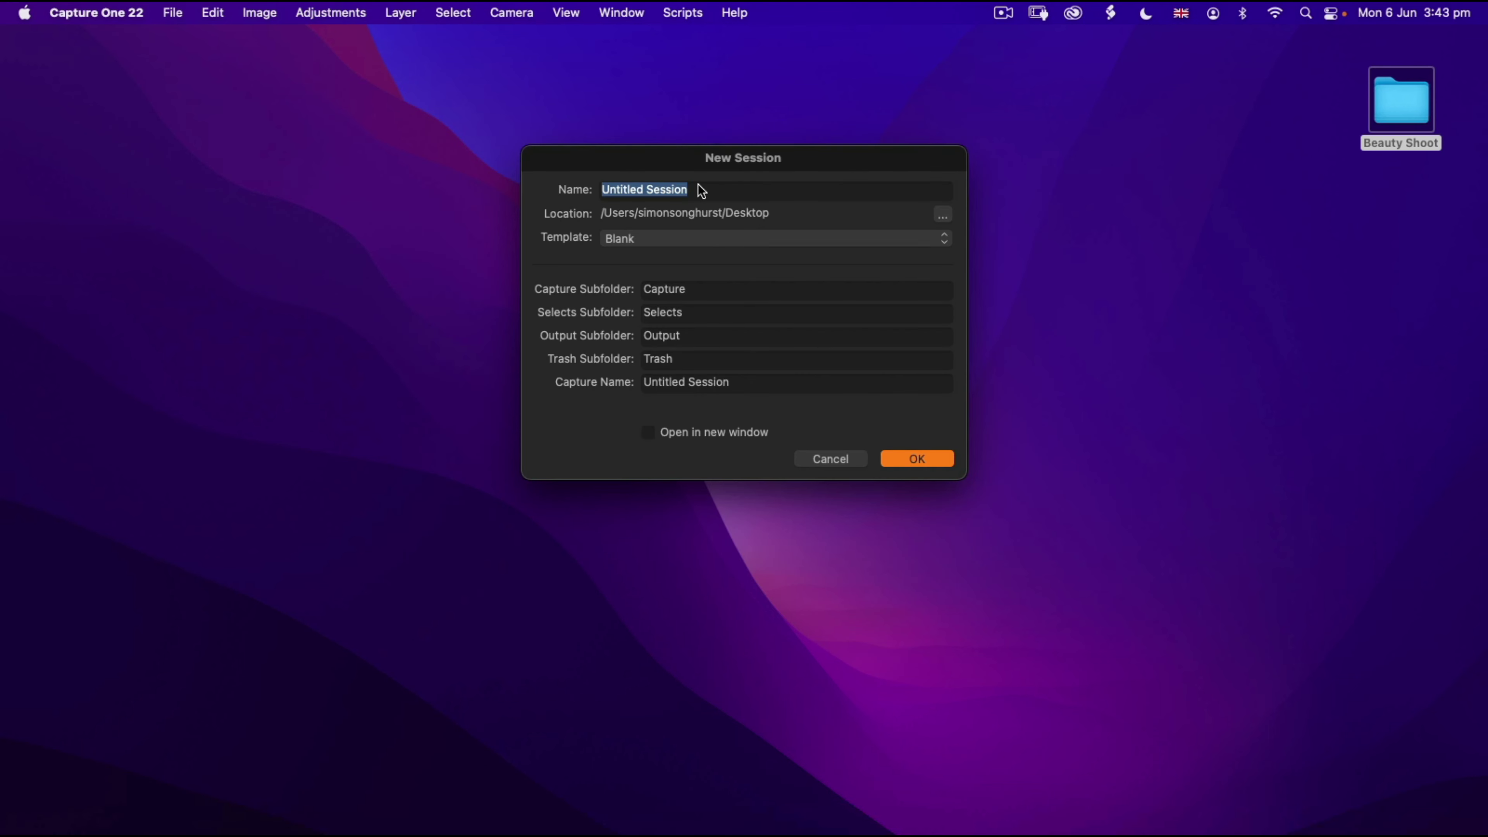
type("Test")
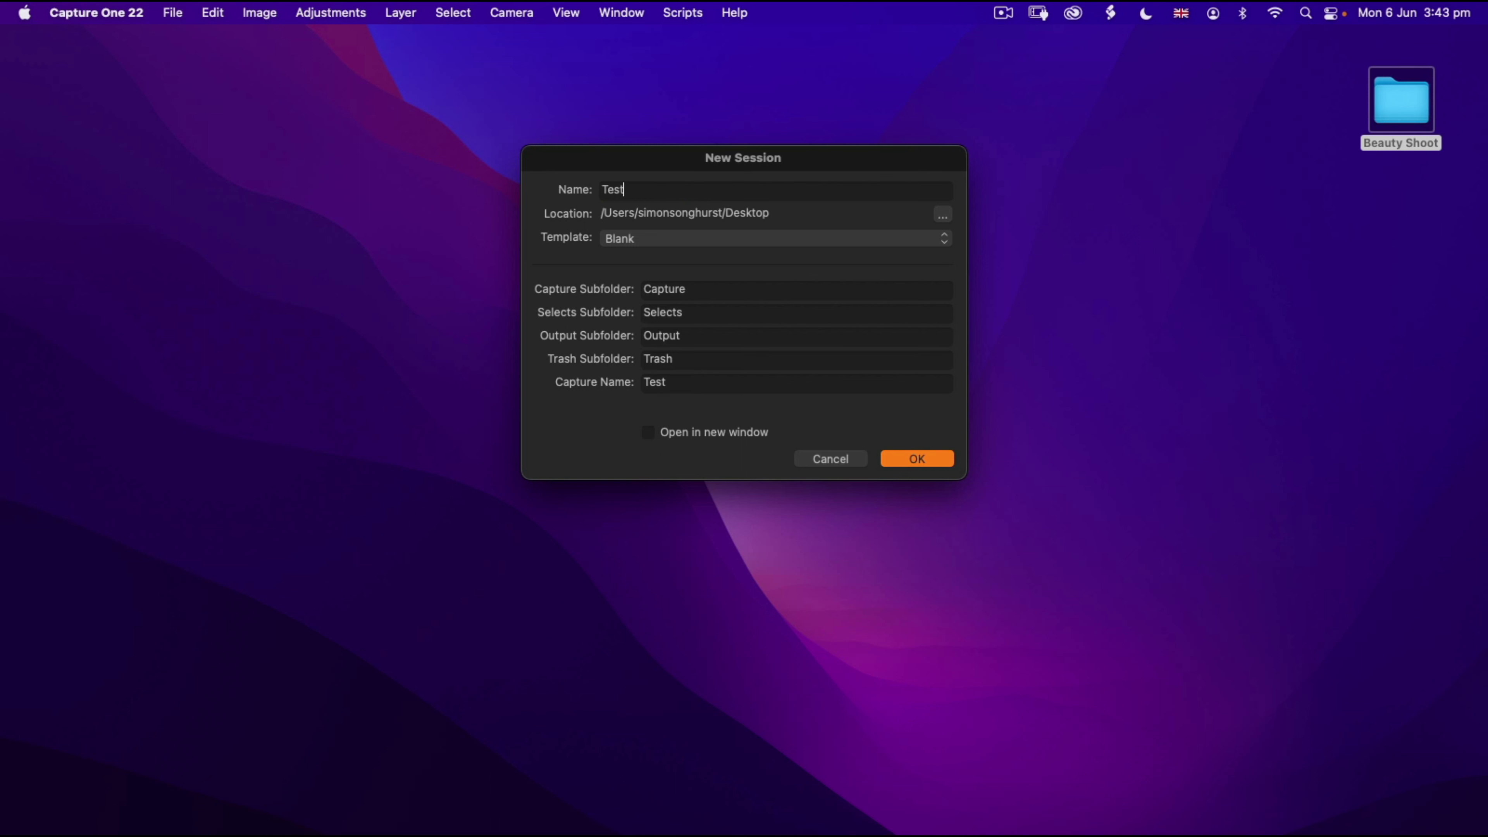
type(" Session")
left_click(943, 215)
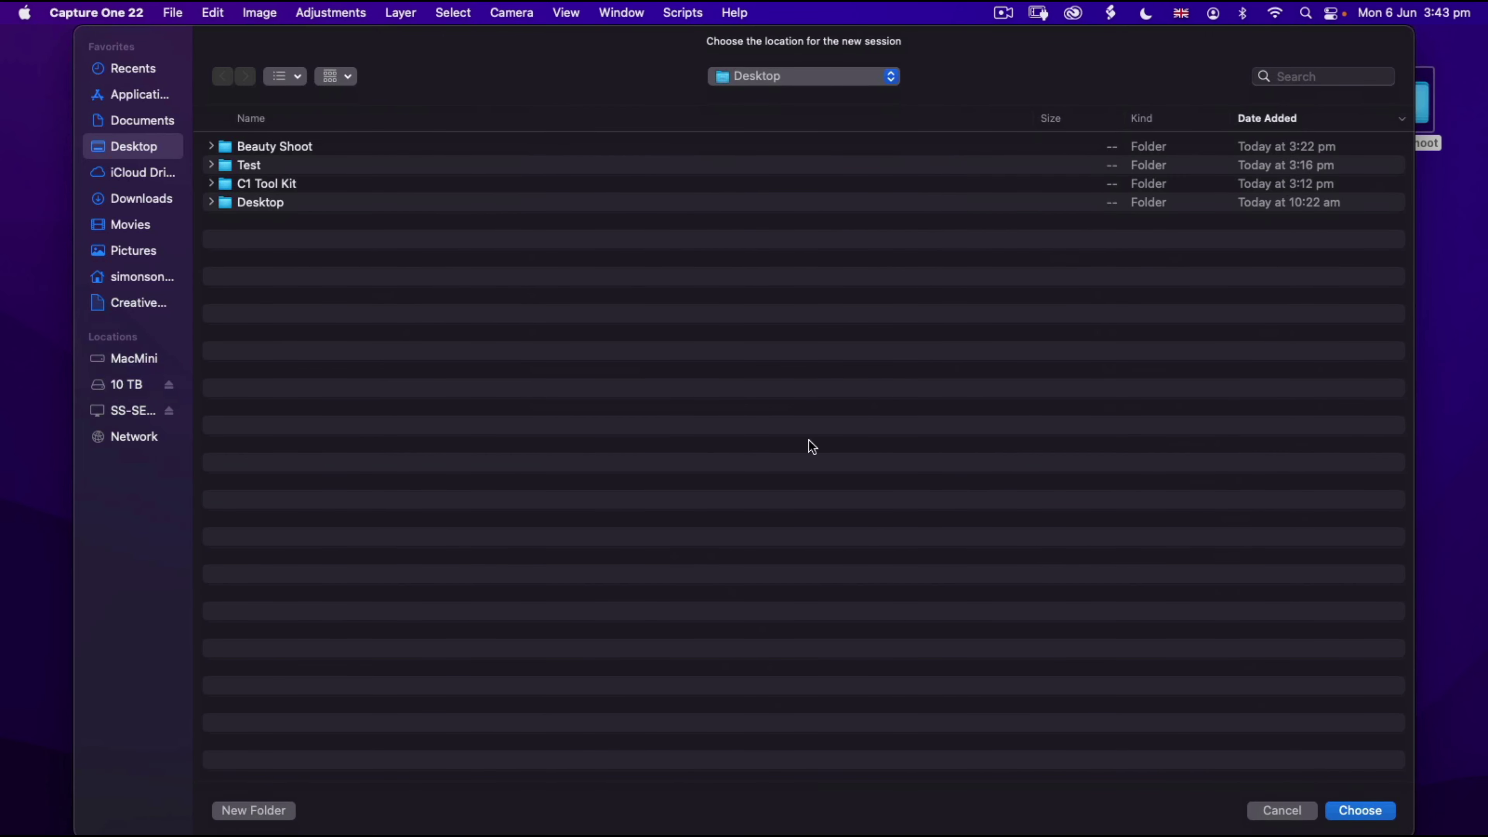
left_click(1357, 813)
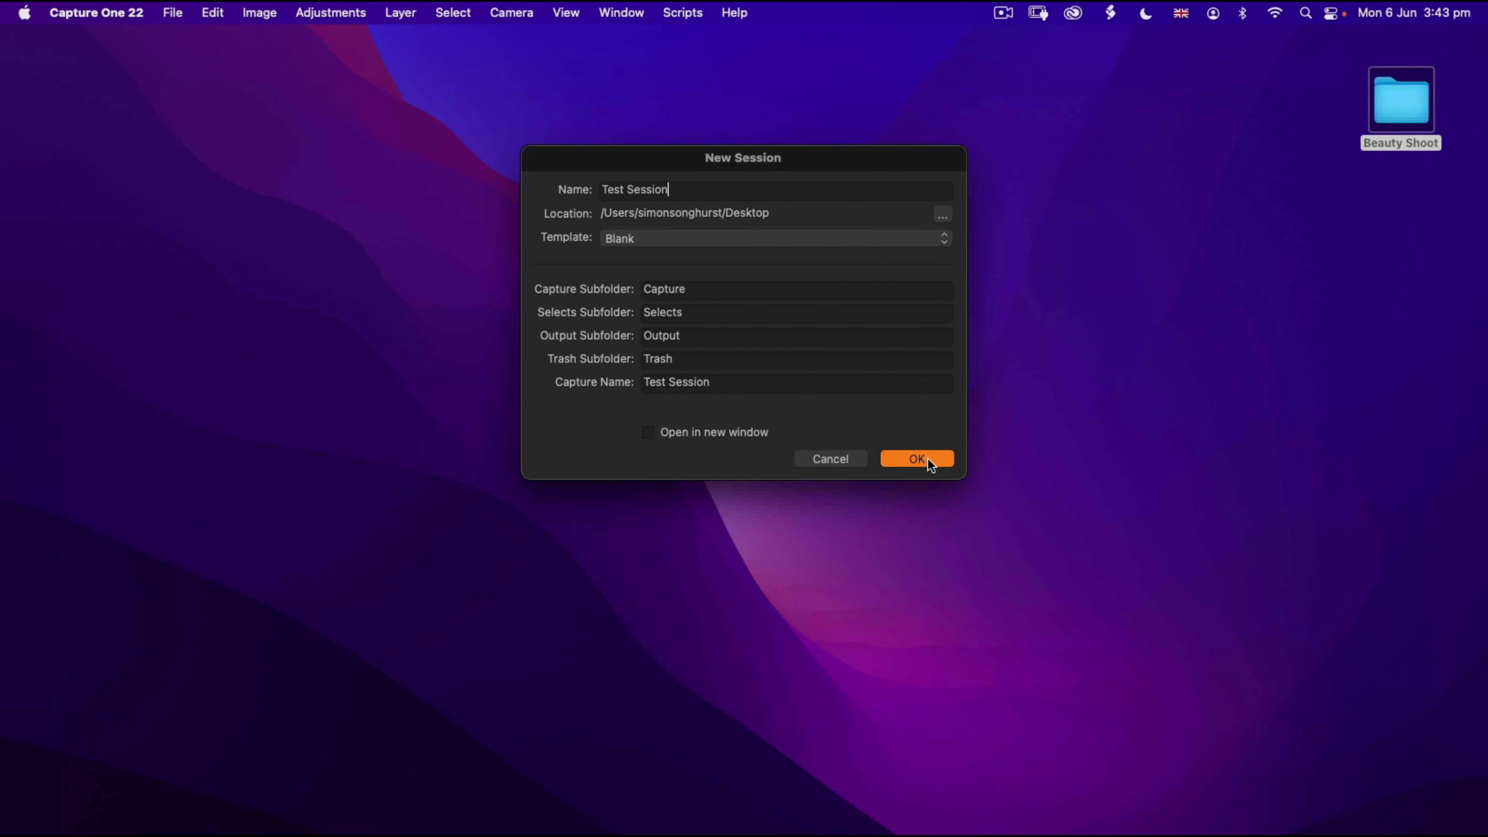
left_click(917, 459)
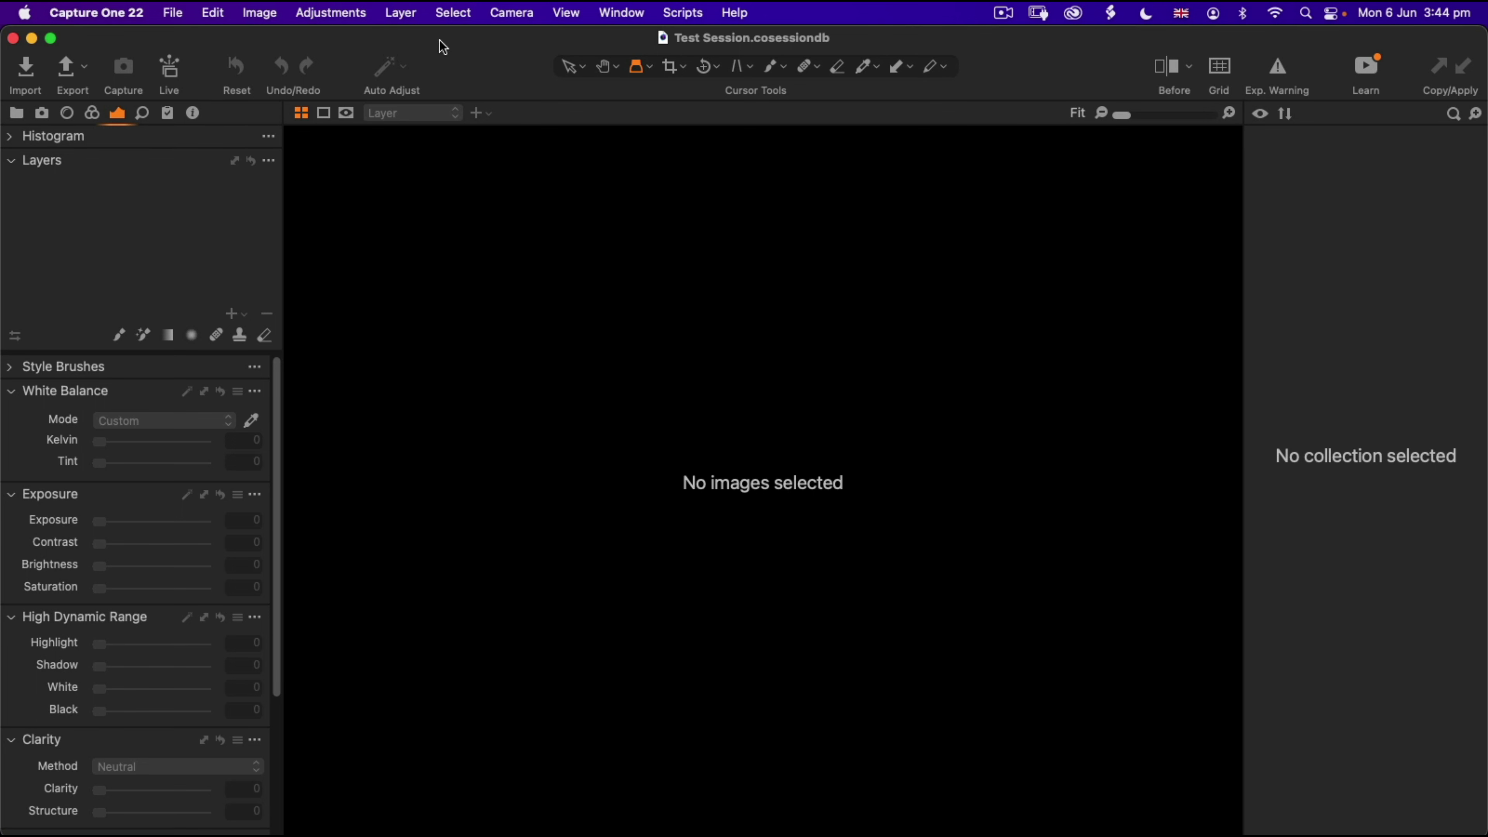
Load the Beauty Shoot folder's images into the import window for review.
left_click(31, 69)
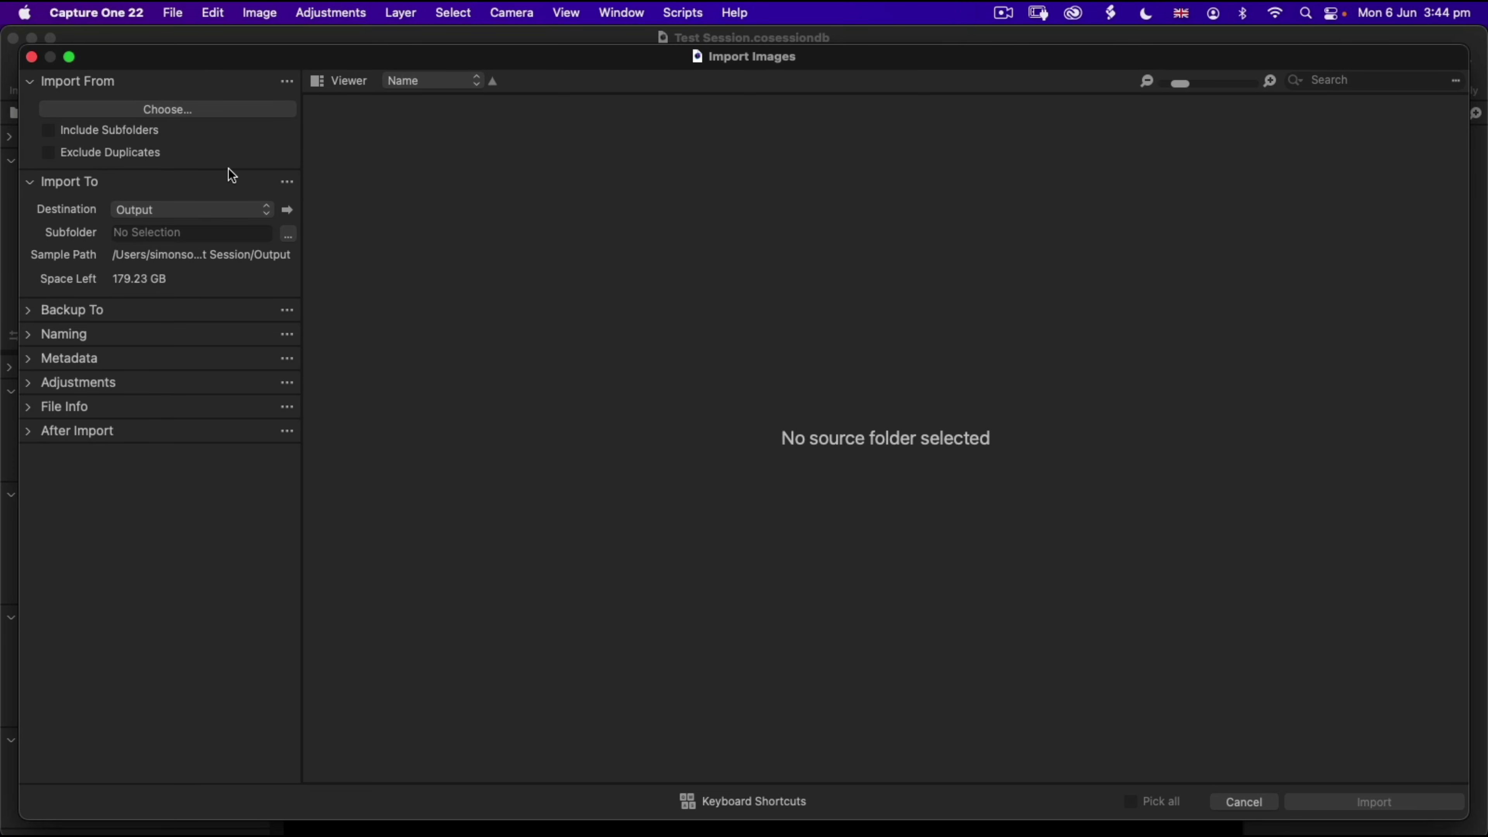
left_click(215, 110)
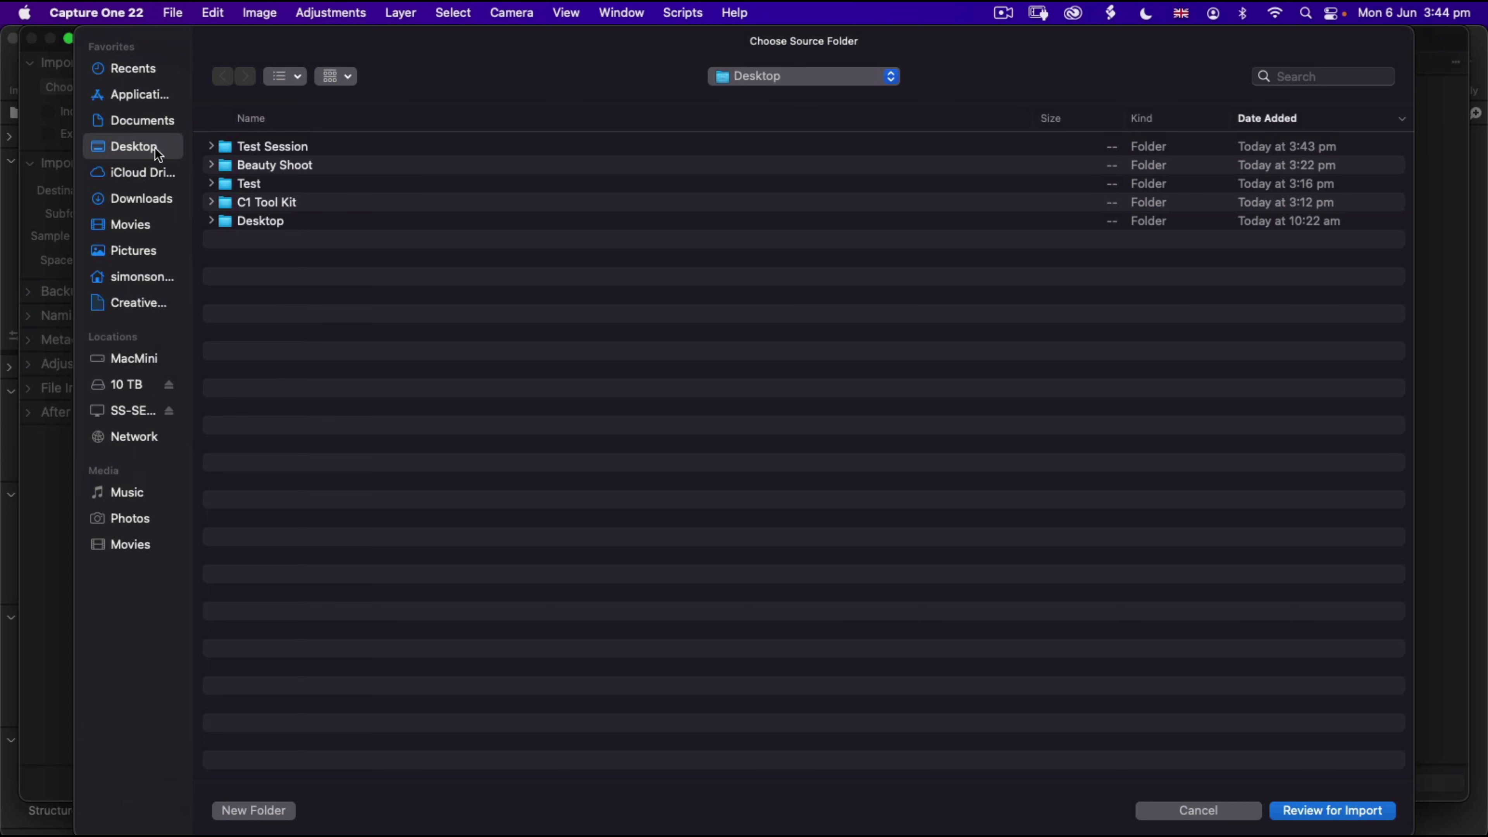
left_click(390, 170)
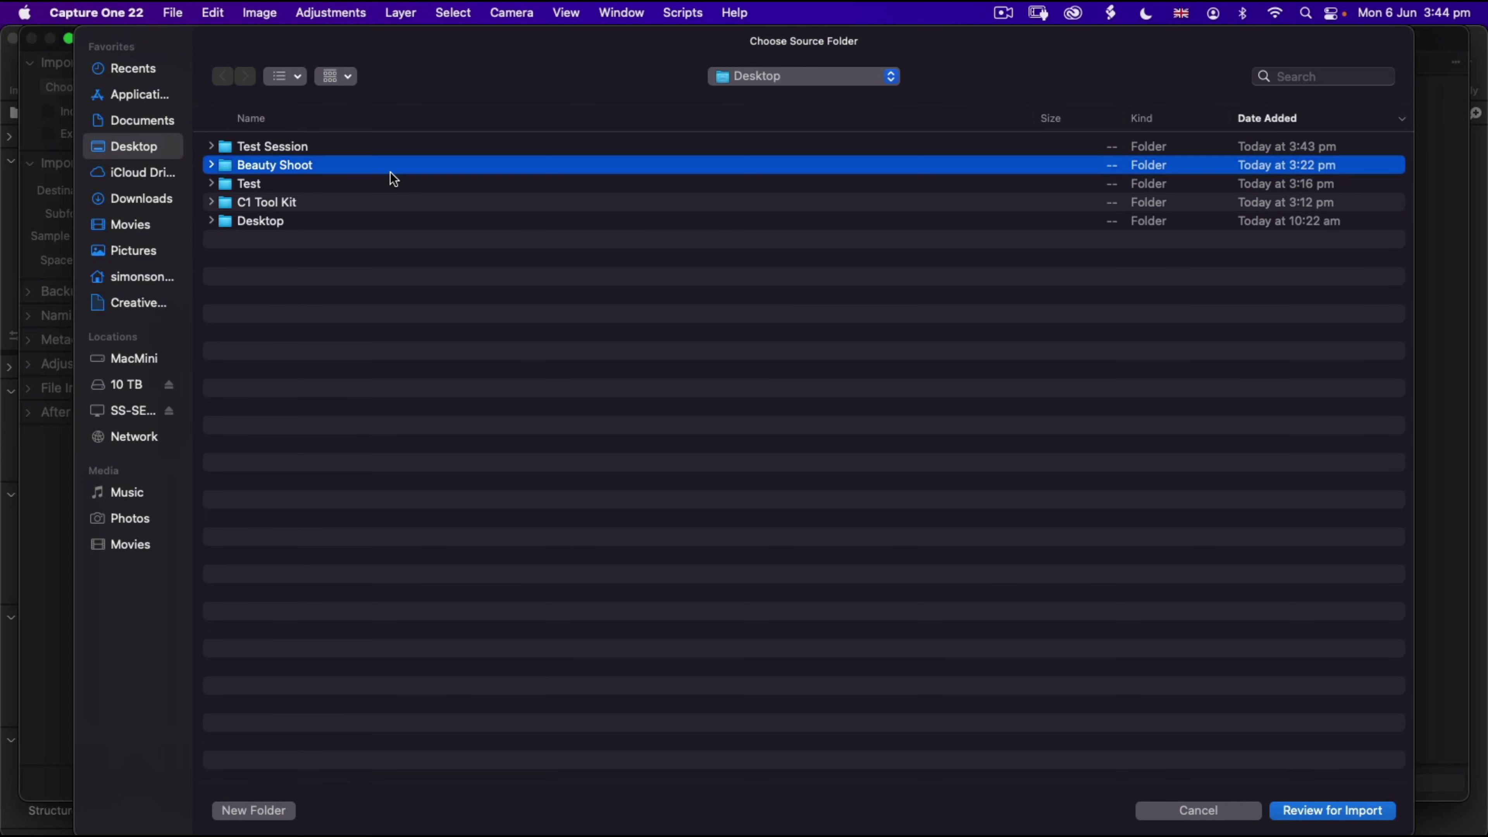
left_click(1308, 815)
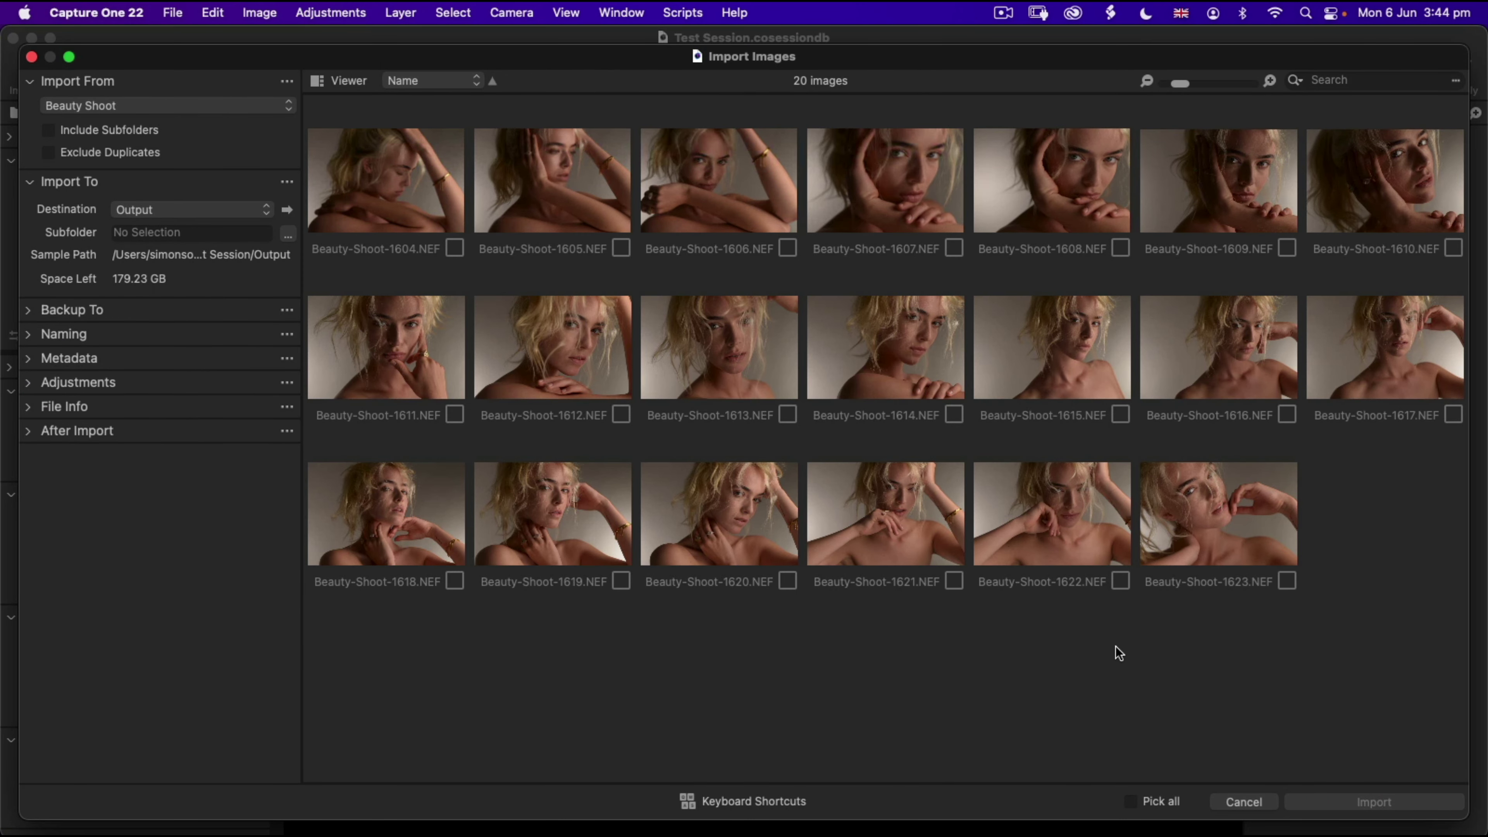
Set the import destination to Test Session's Capture folder and pick all 20 images.
left_click(246, 210)
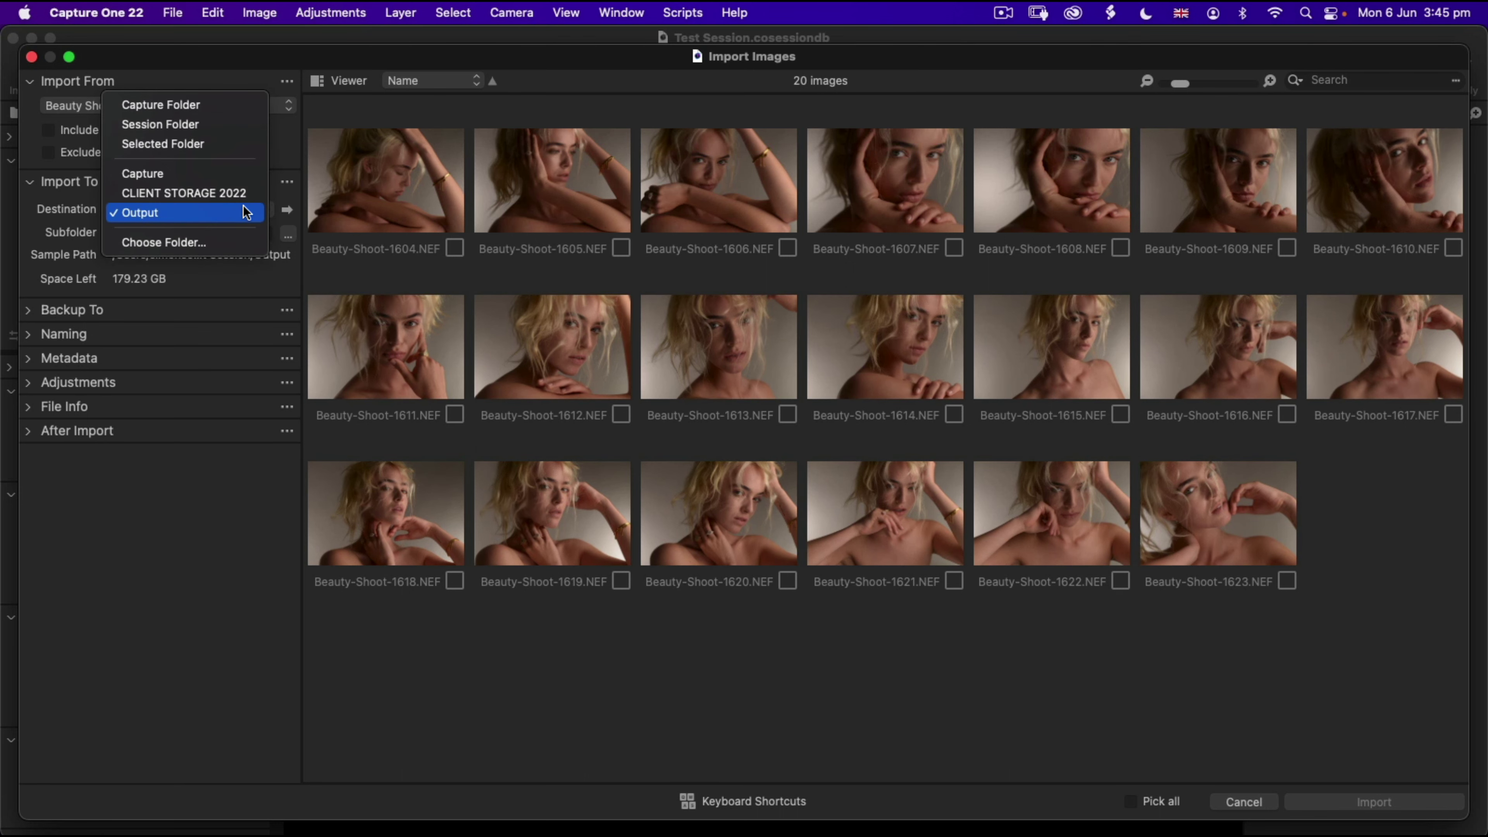
left_click(179, 242)
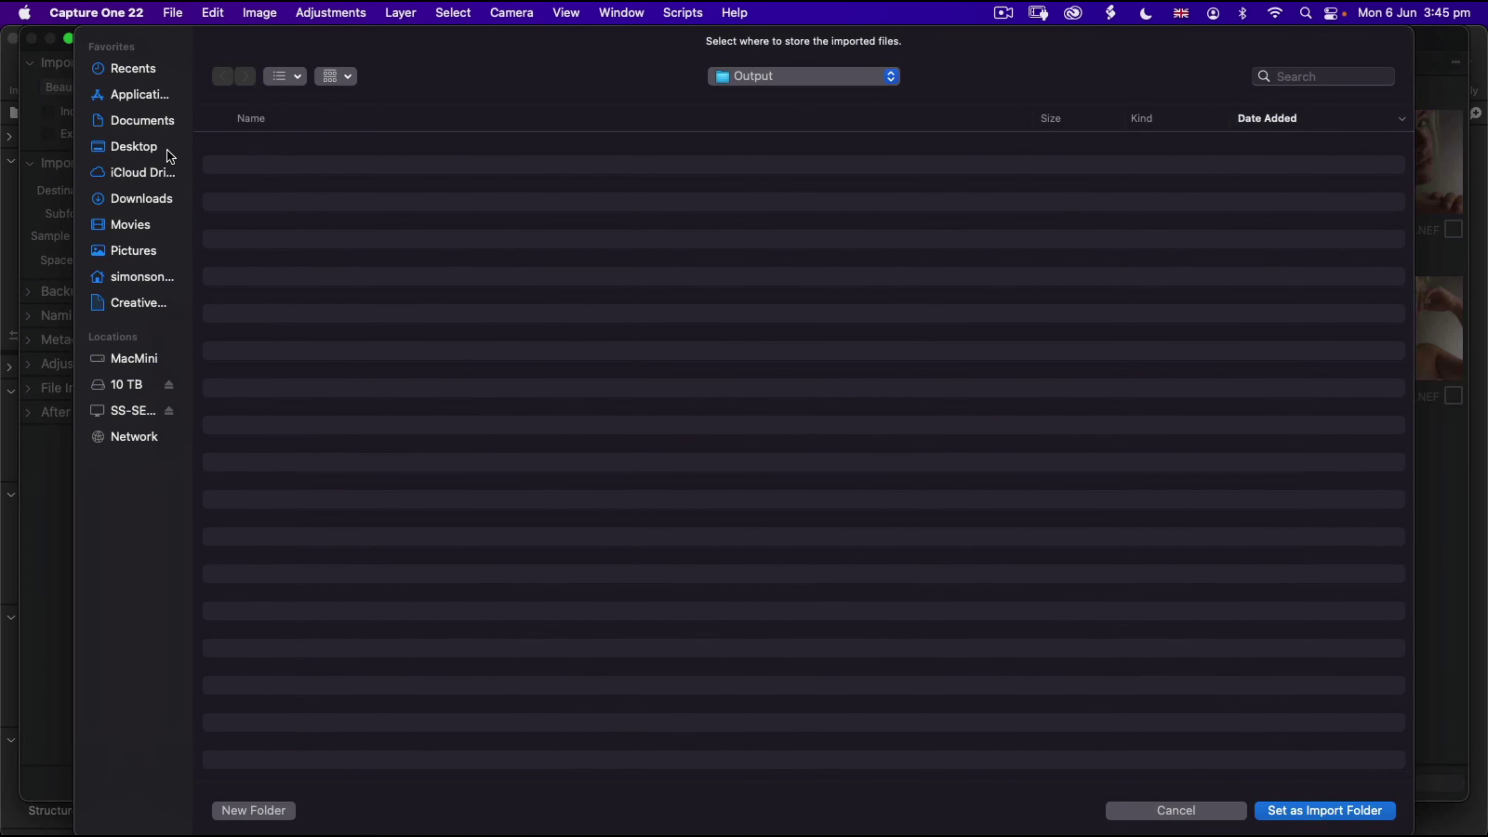
left_click(168, 151)
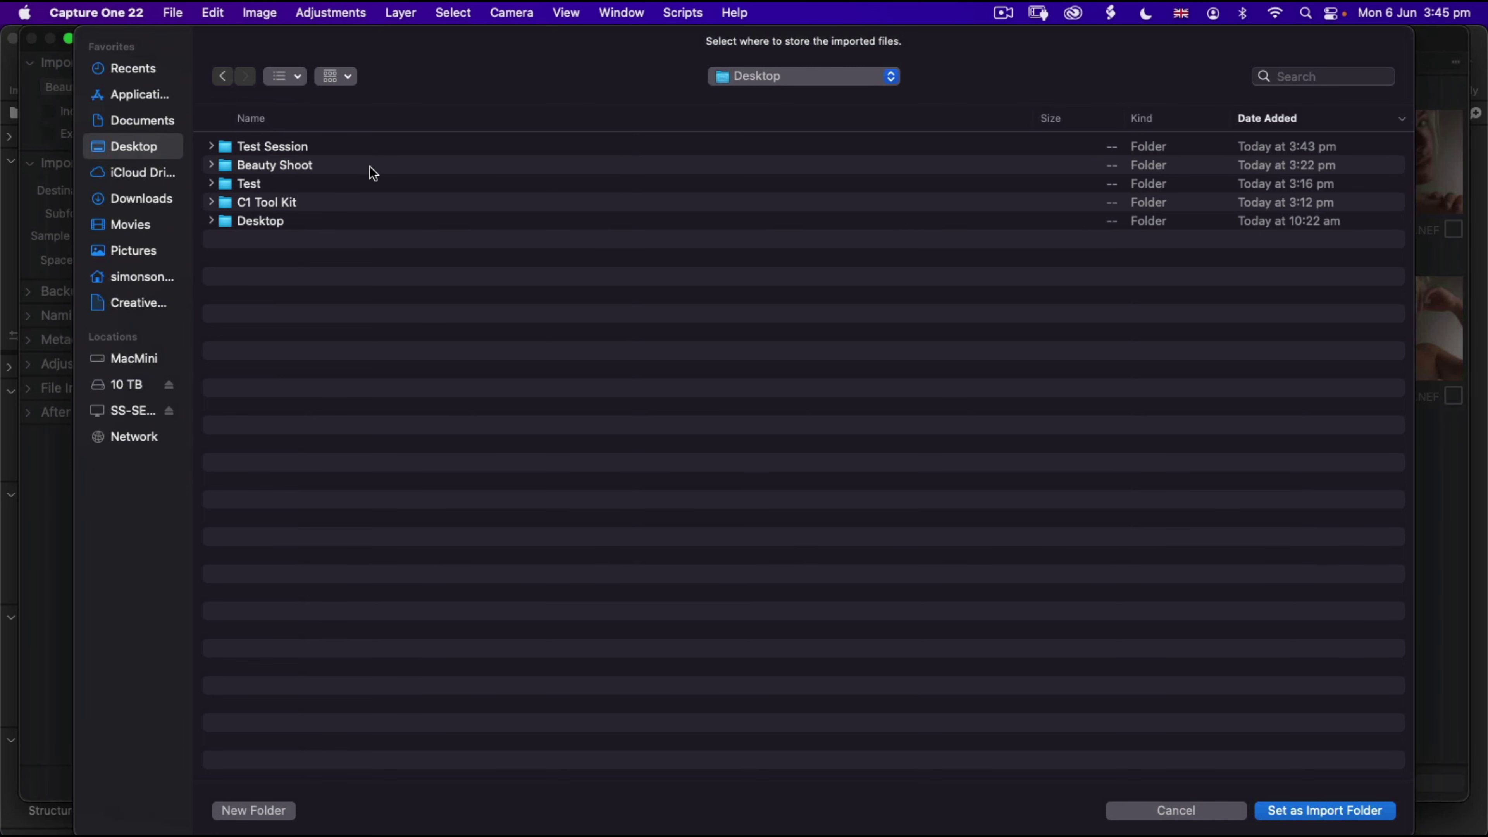
double_click(358, 150)
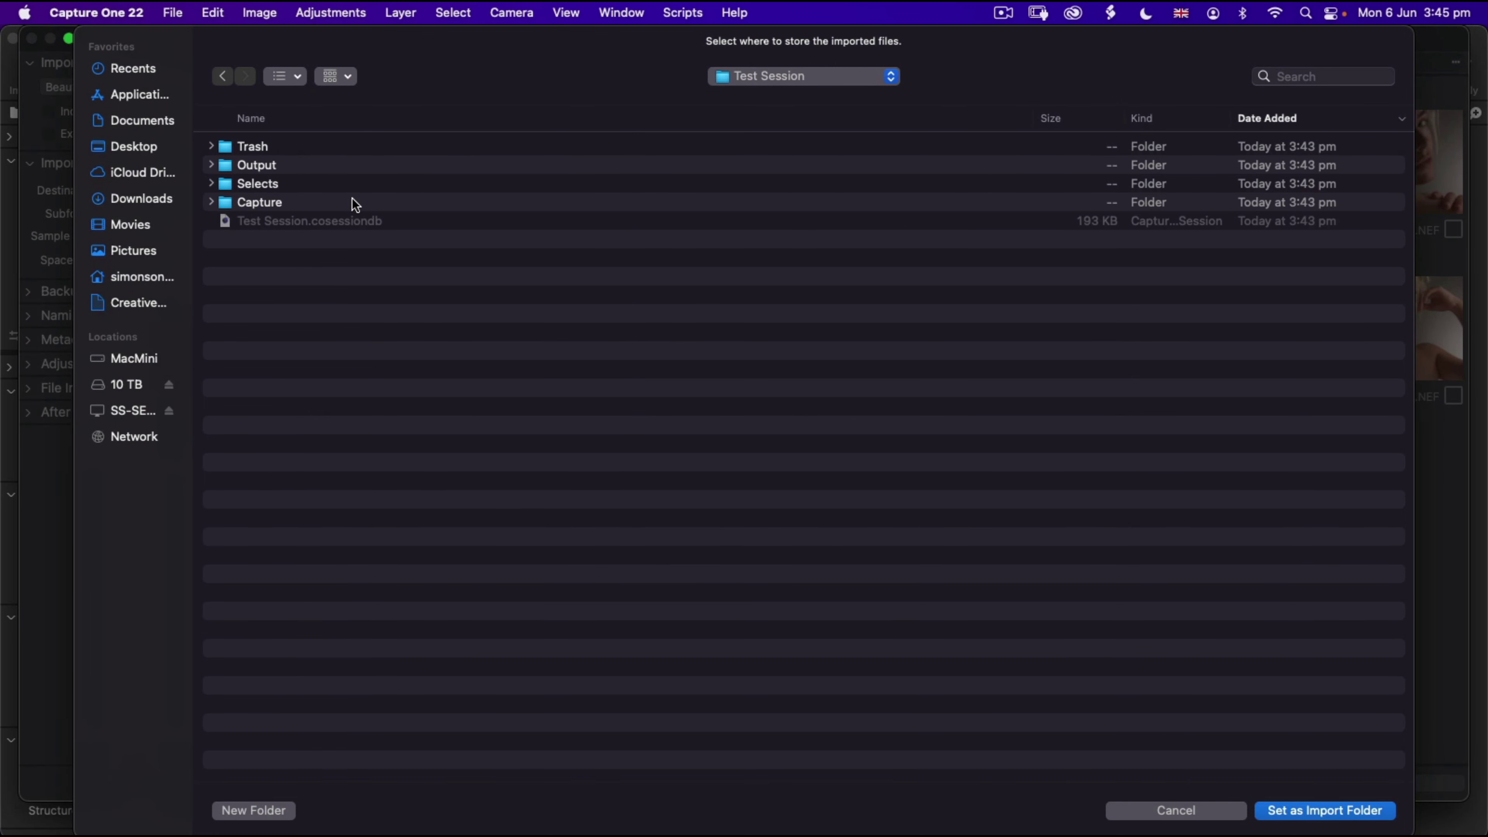
double_click(352, 199)
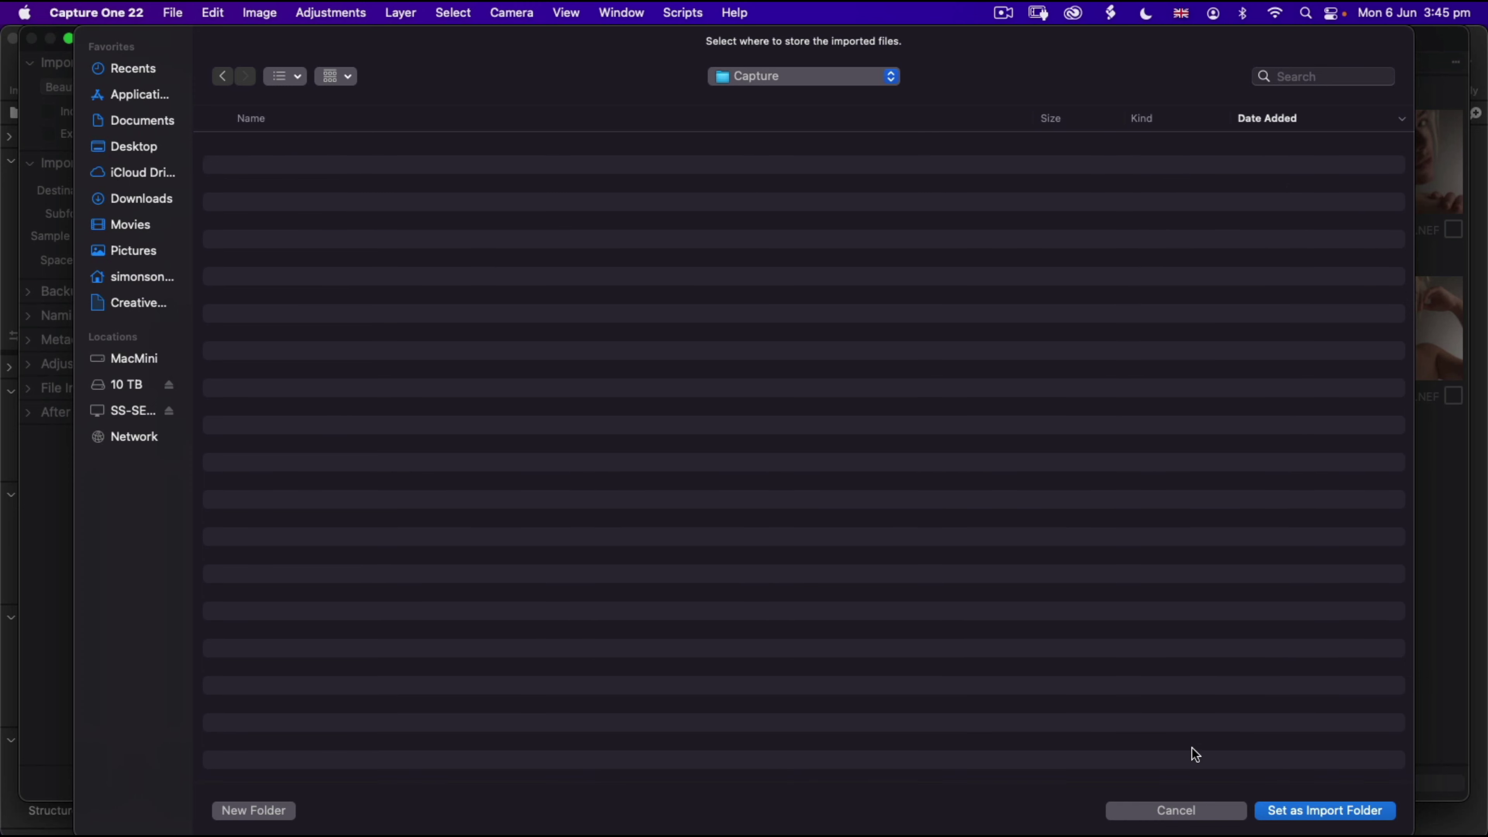
left_click(1301, 815)
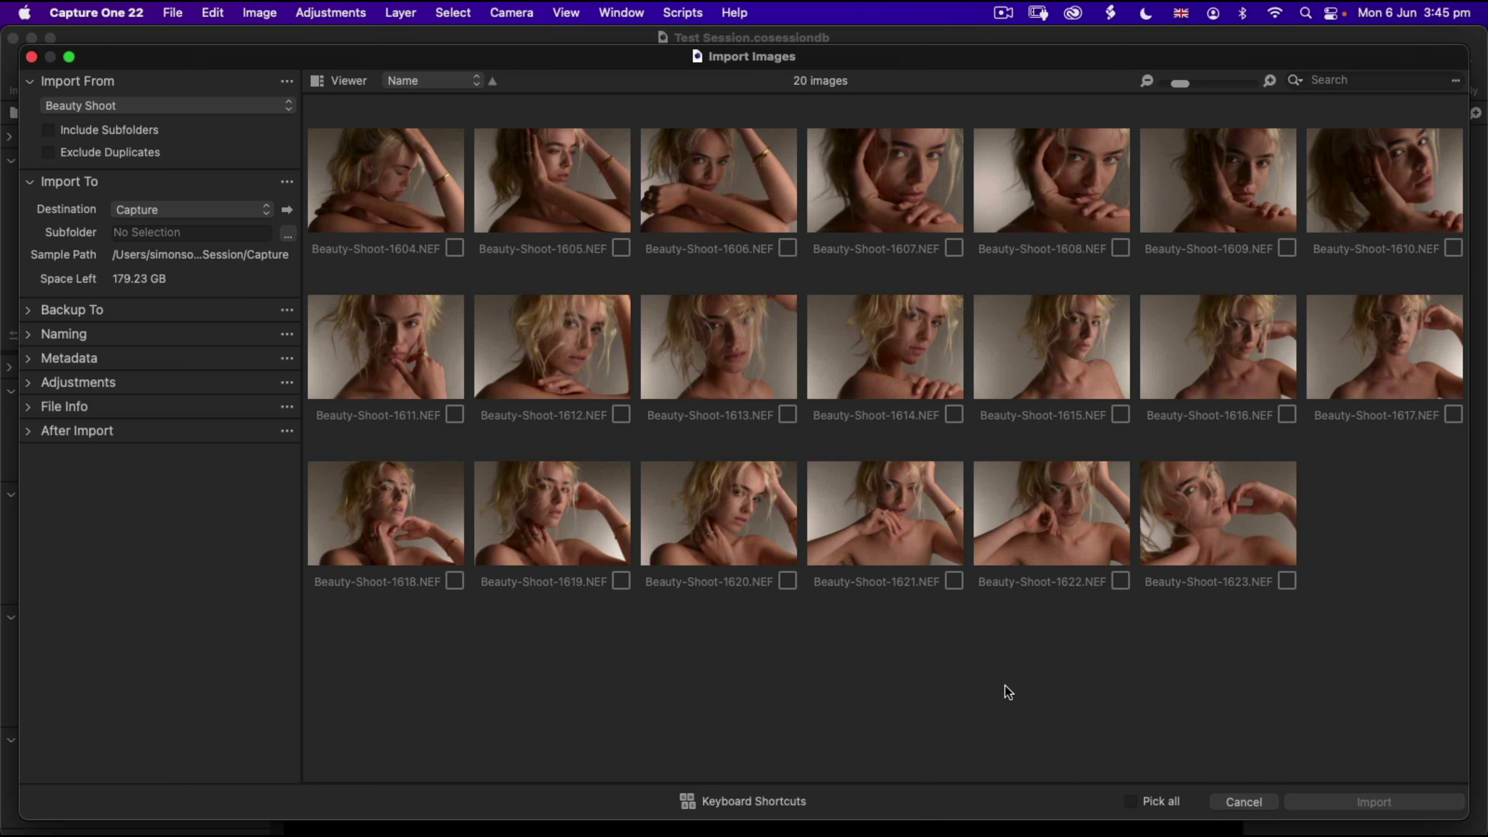
left_click(1131, 801)
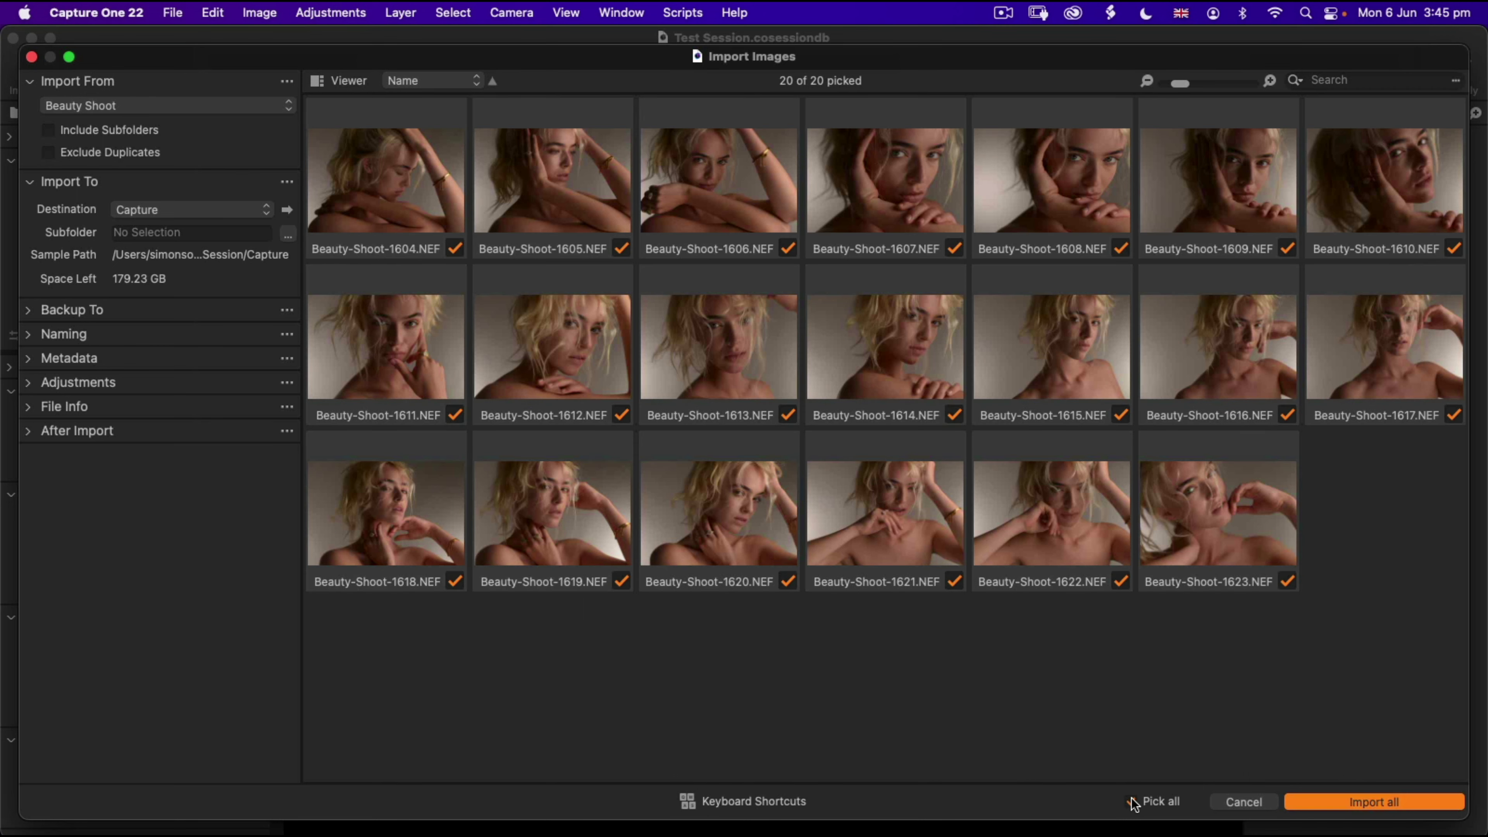
Import the picked images and view Beauty-Shoot-1604 and 1607.
left_click(1367, 802)
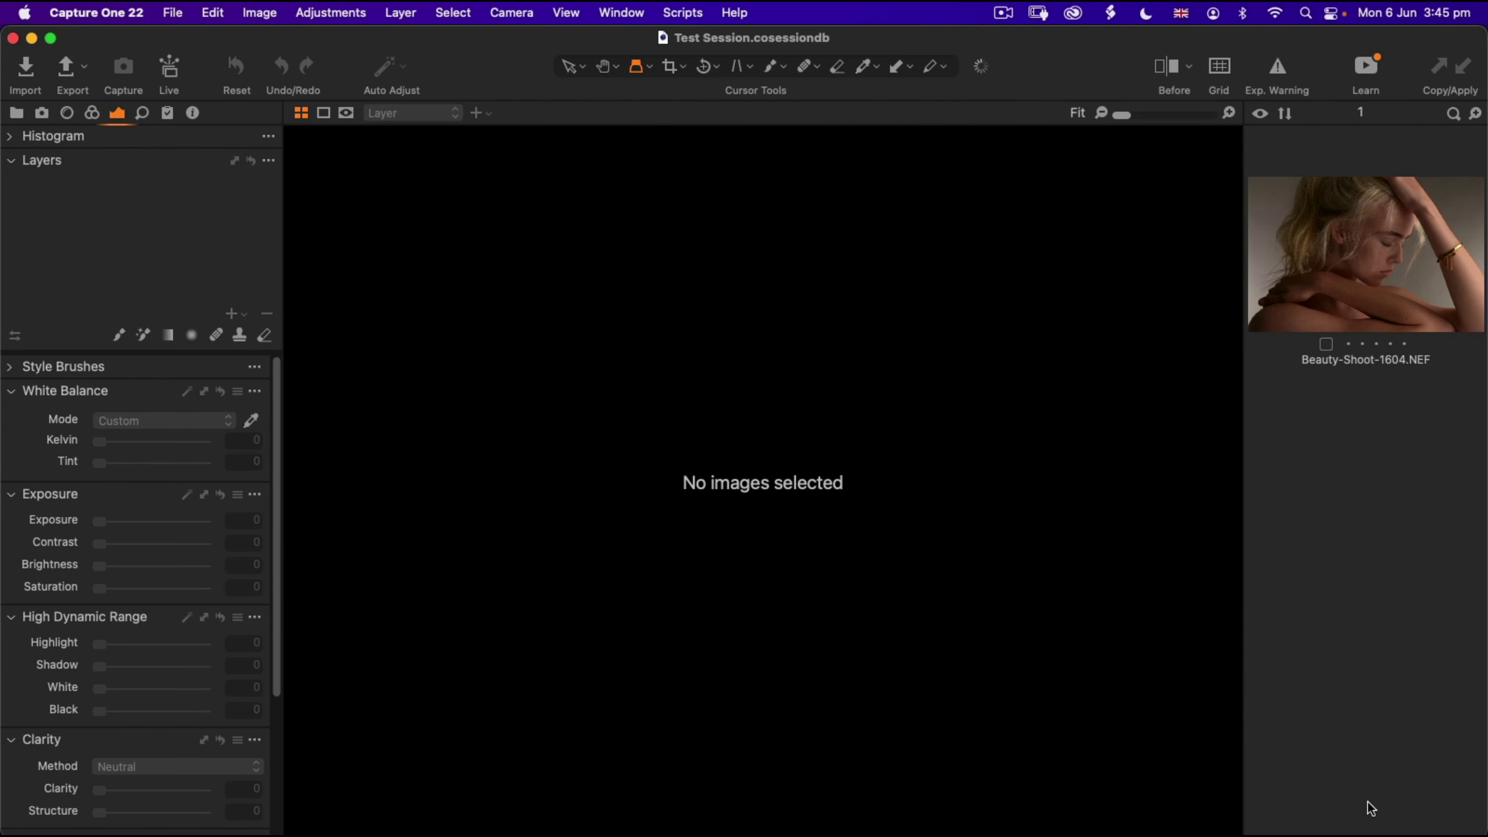
left_click(1323, 271)
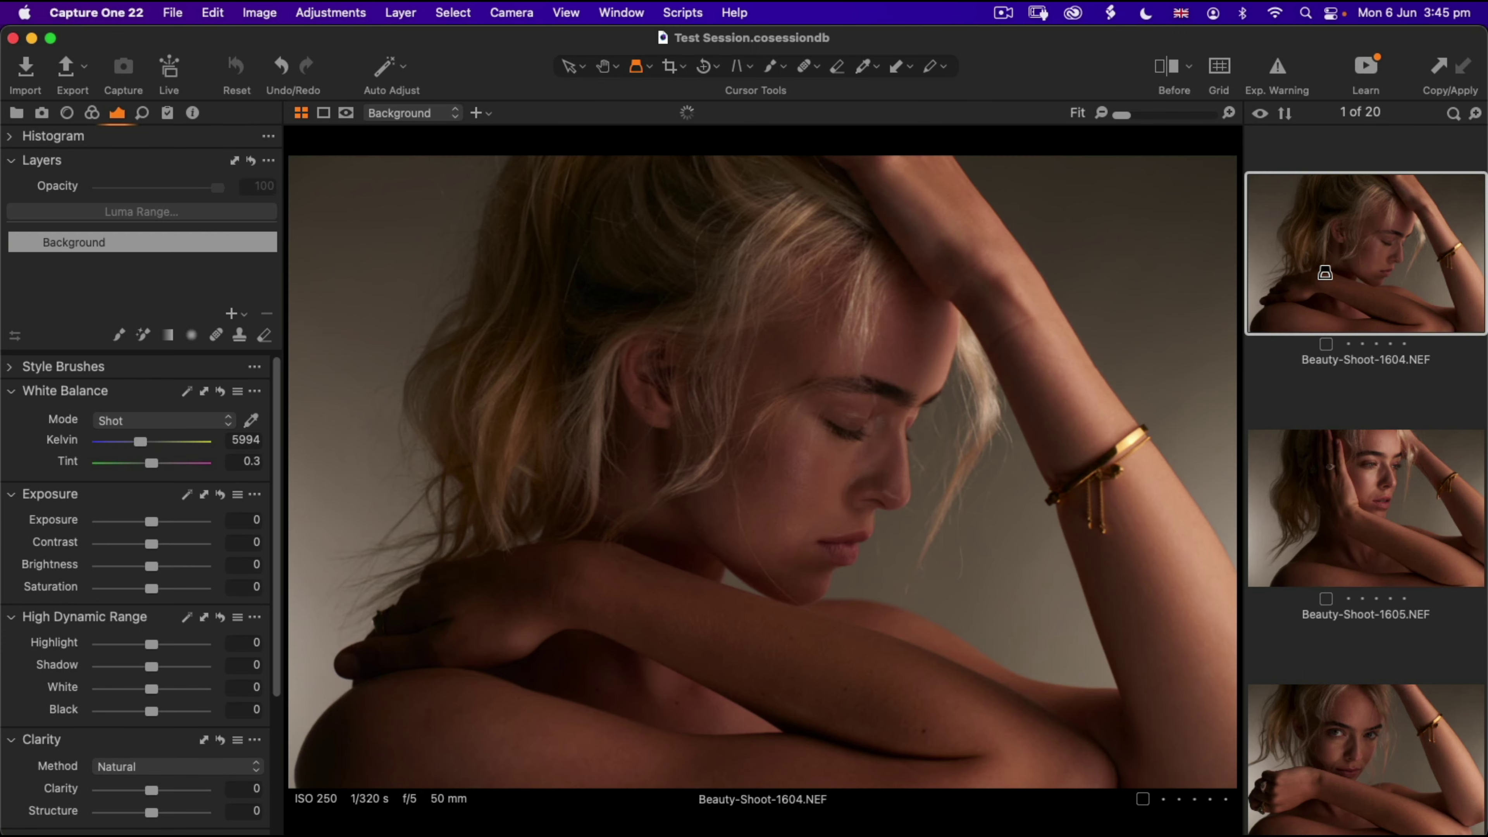
scroll(1326, 273, "down", 10)
left_click(1341, 271)
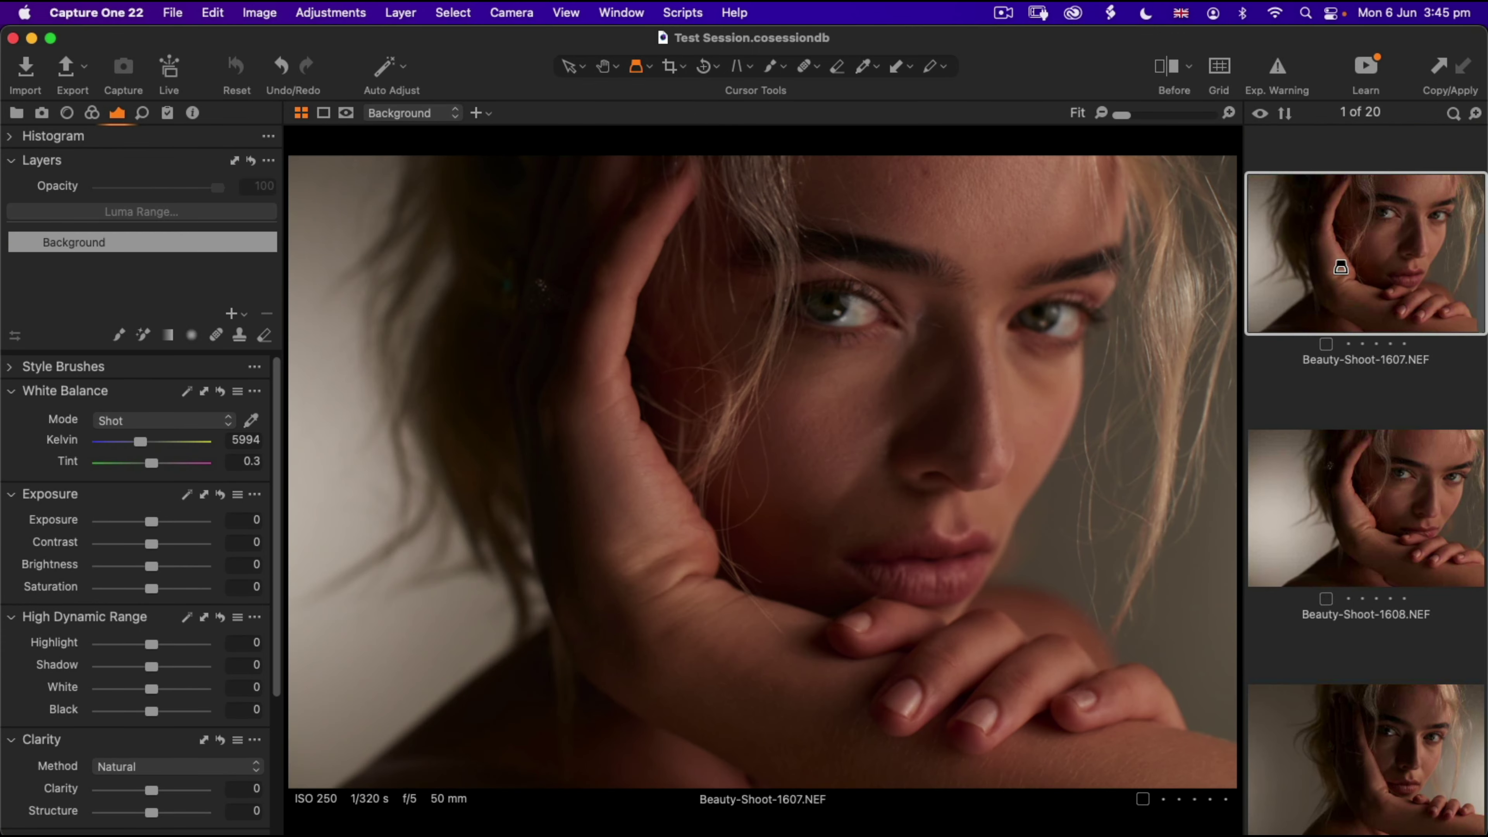
scroll(1351, 352, "down", 10)
Step from Beauty-Shoot-1611 through 1615 to 1619 and show it full screen.
left_click(1360, 388)
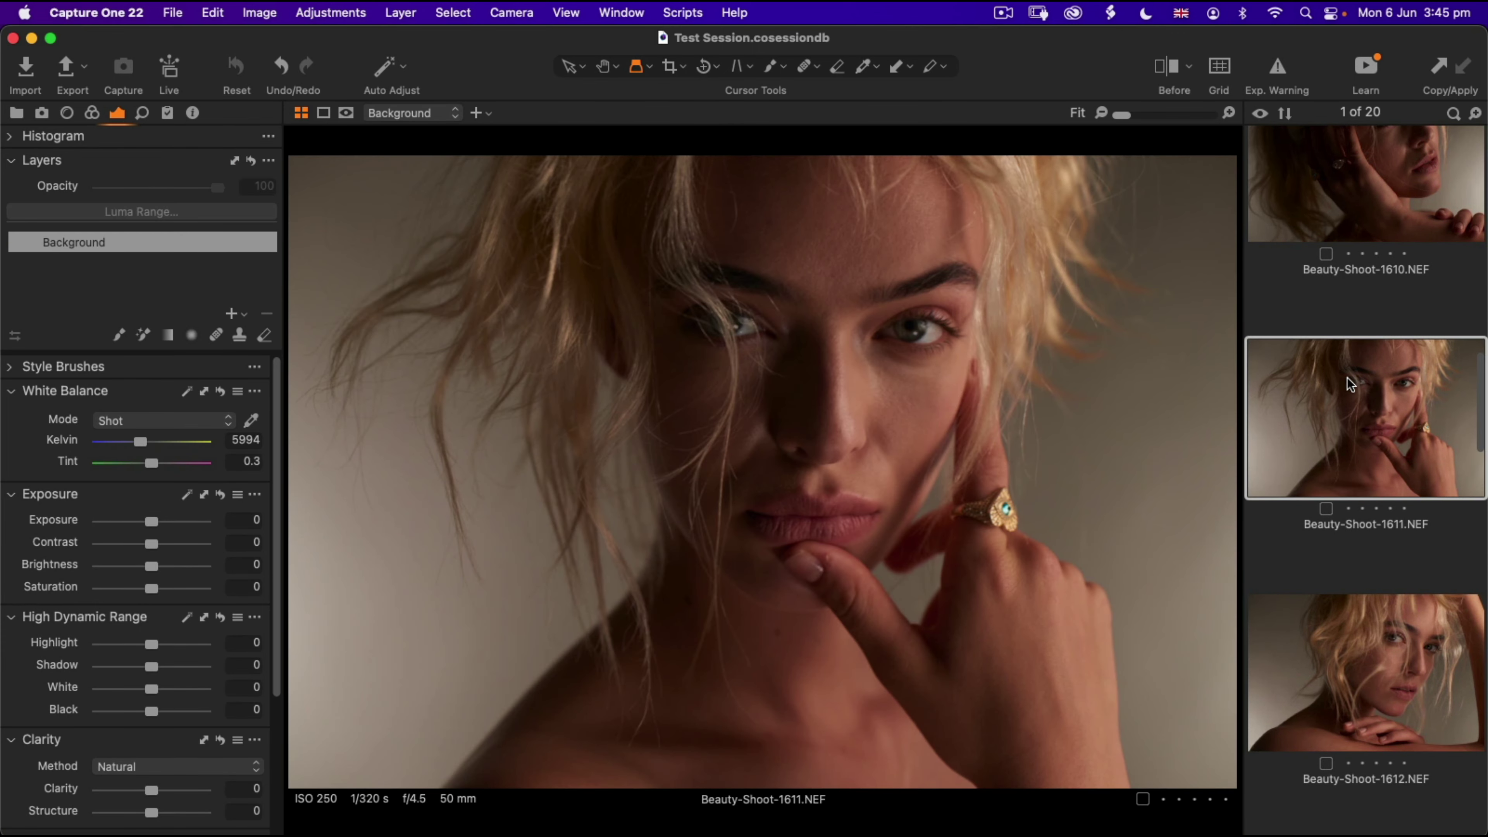
key("Right")
key("Right")
key("Right")
key("Right")
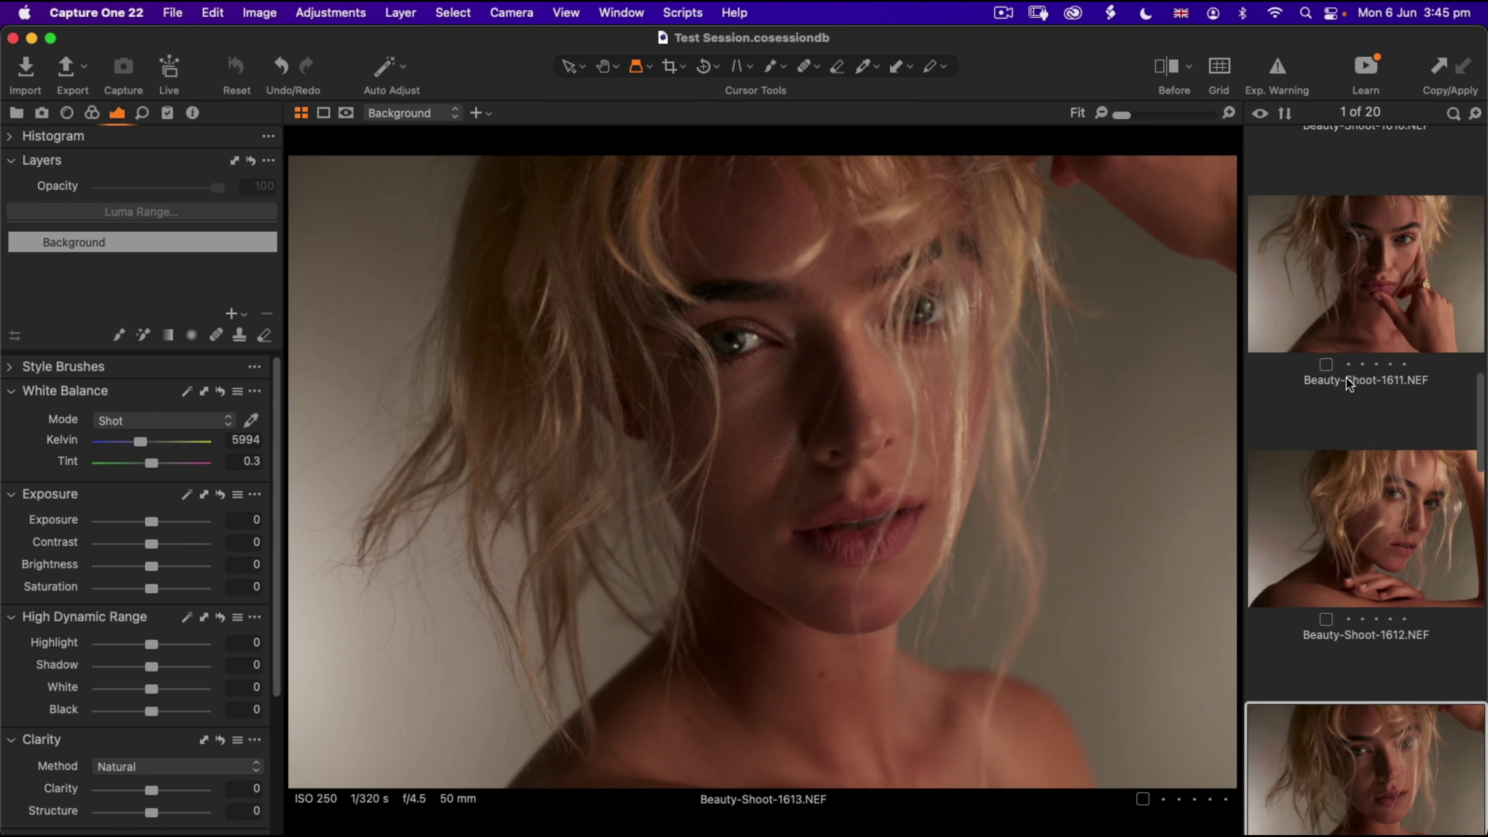
key("Right")
key("Right")
key("Right")
key("Right")
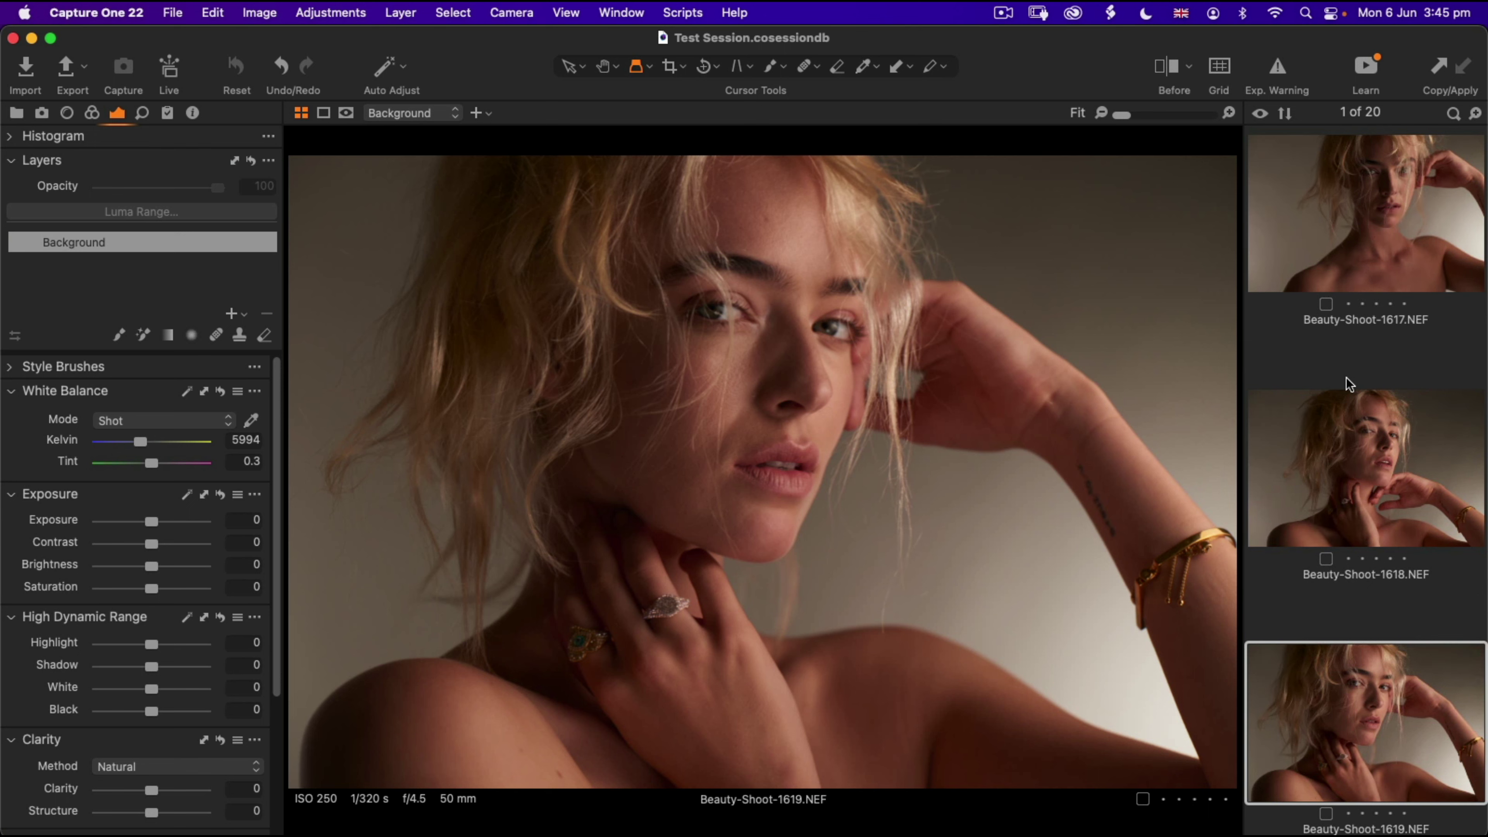
key("ctrl+super+f")
Raise Beauty-Shoot-1619's Exposure to 0.15.
left_click_drag(153, 523, 154, 522)
scroll(1426, 552, "down", 5)
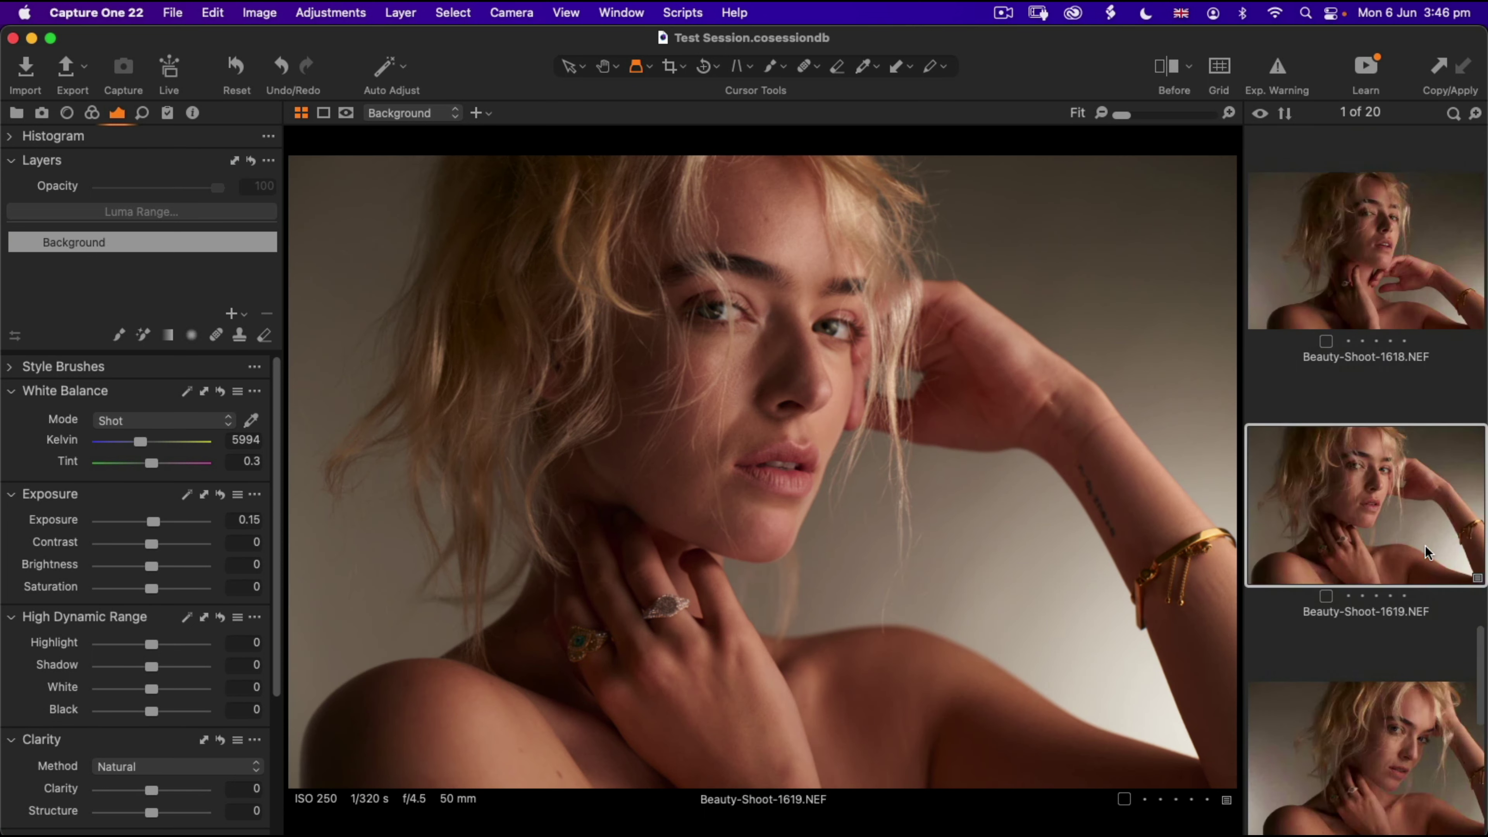
scroll(1426, 552, "down", 3)
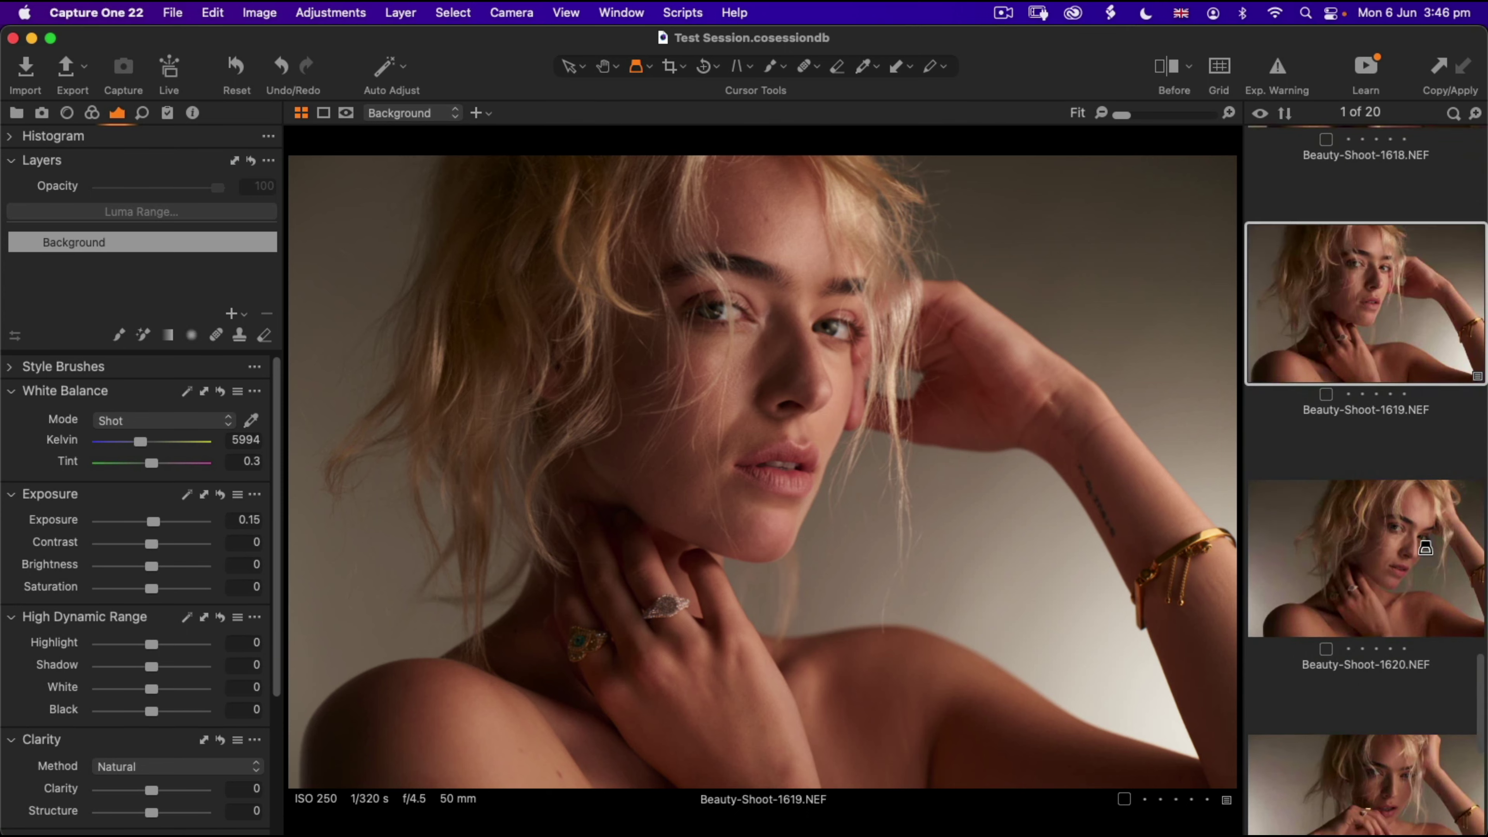
scroll(1426, 547, "up", 15)
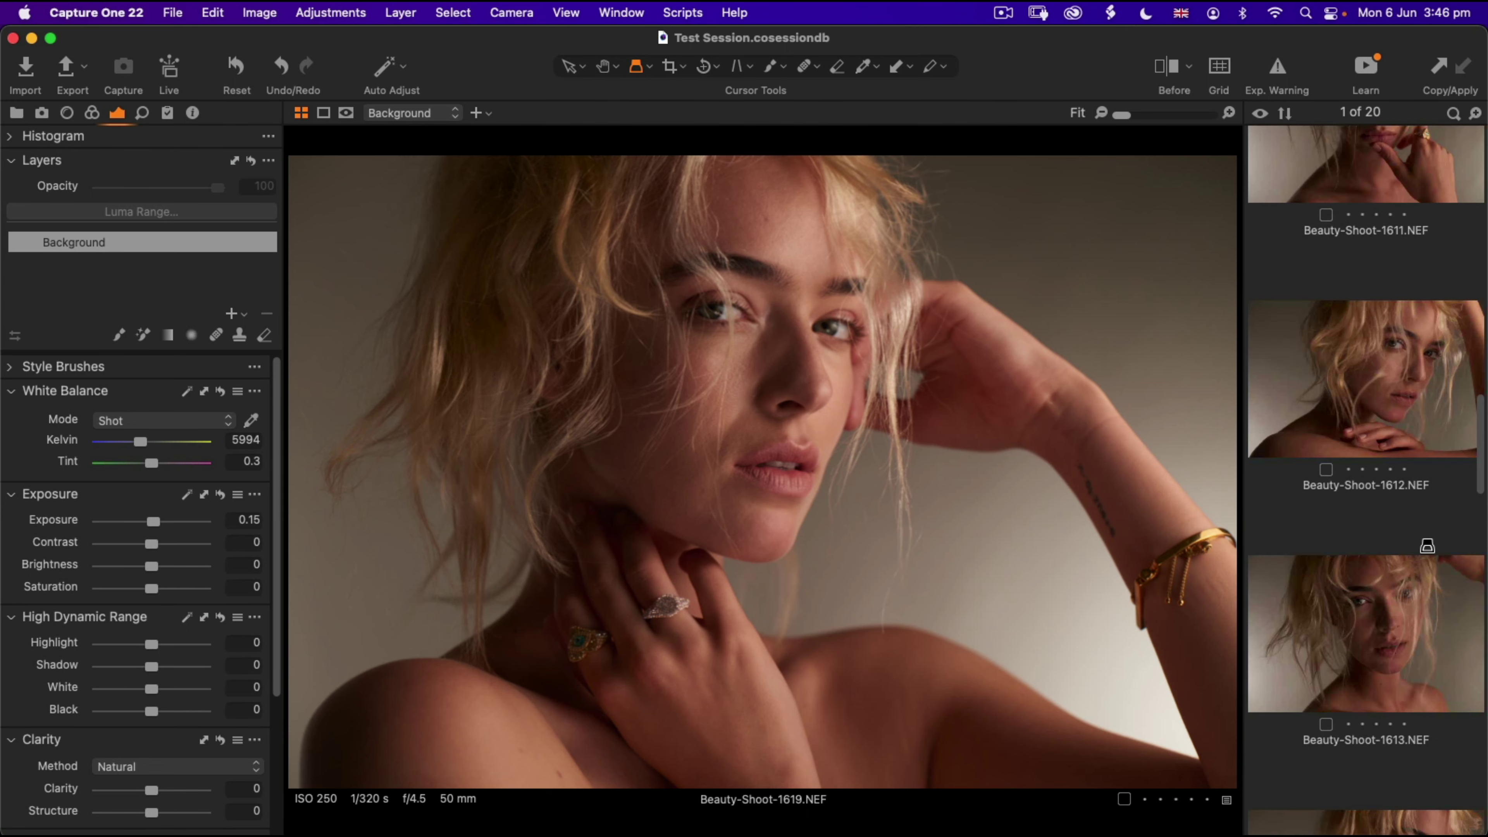
scroll(1432, 433, "up", 4)
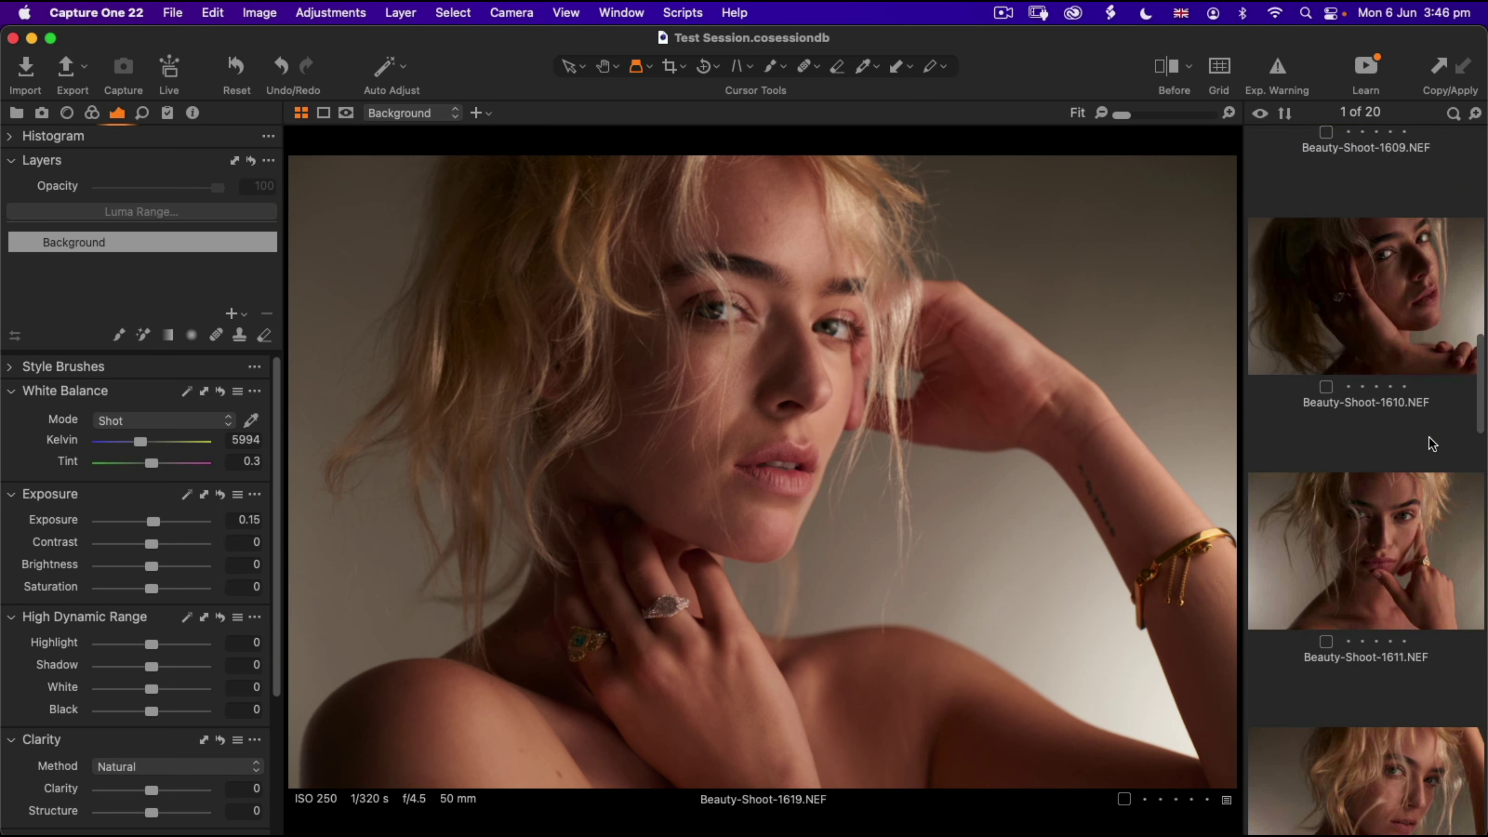
Open Beauty-Shoot-1614 and set Exposure to 0.36 and Contrast to 8.
scroll(1431, 444, "down", 8)
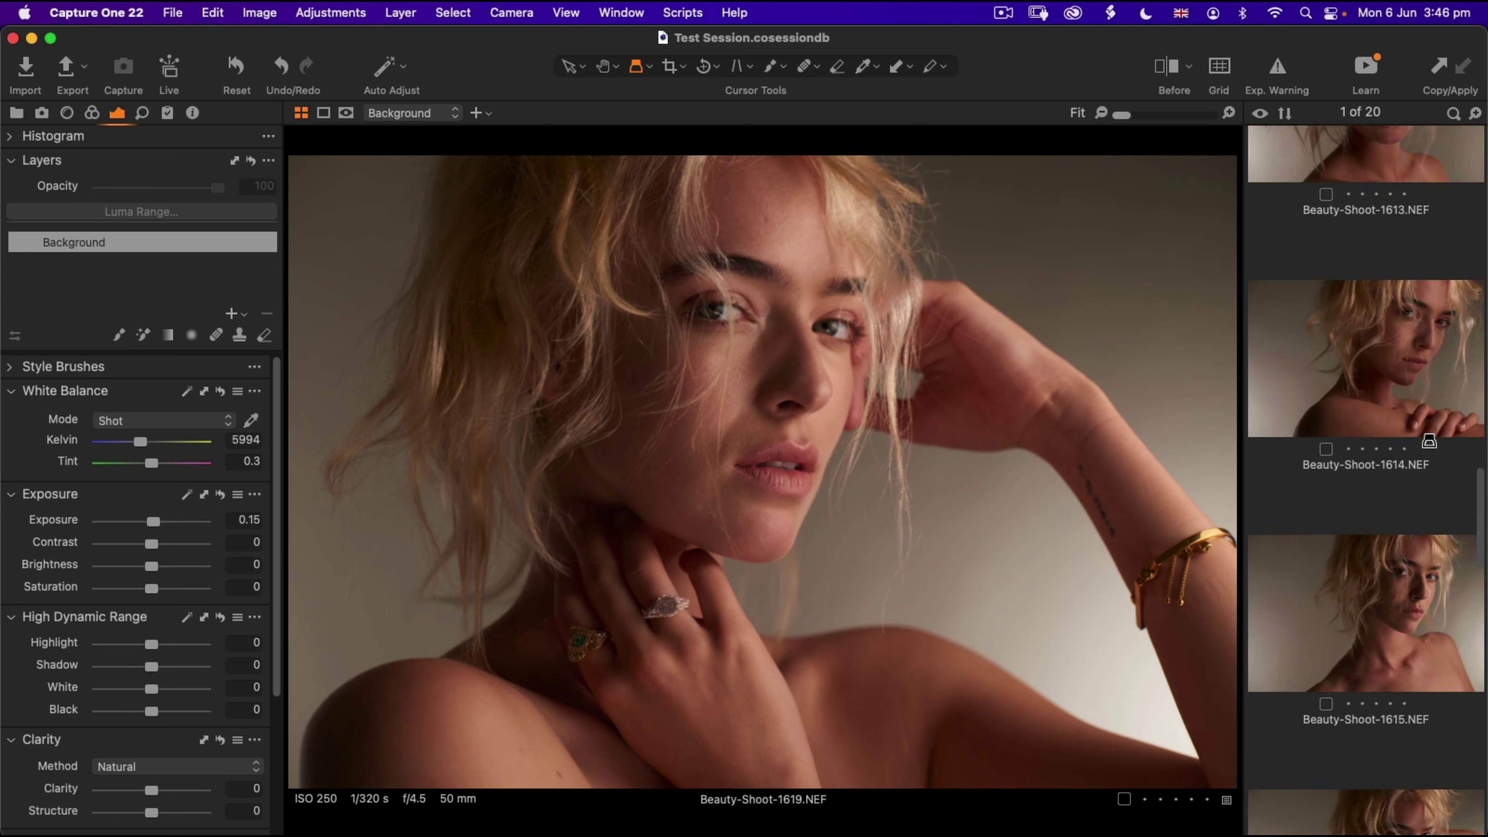
left_click(1433, 469)
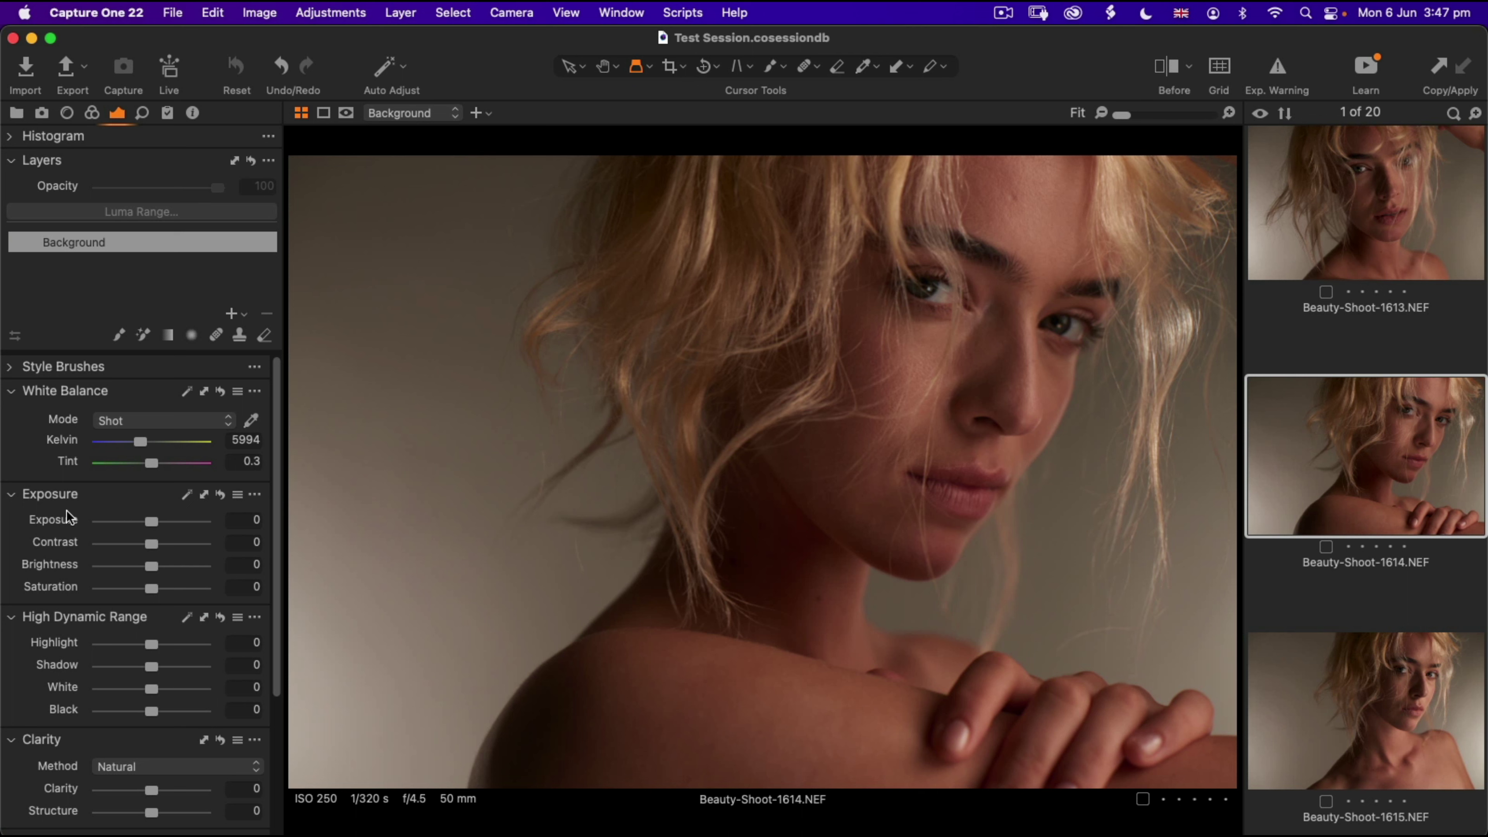
left_click_drag(154, 519, 166, 534)
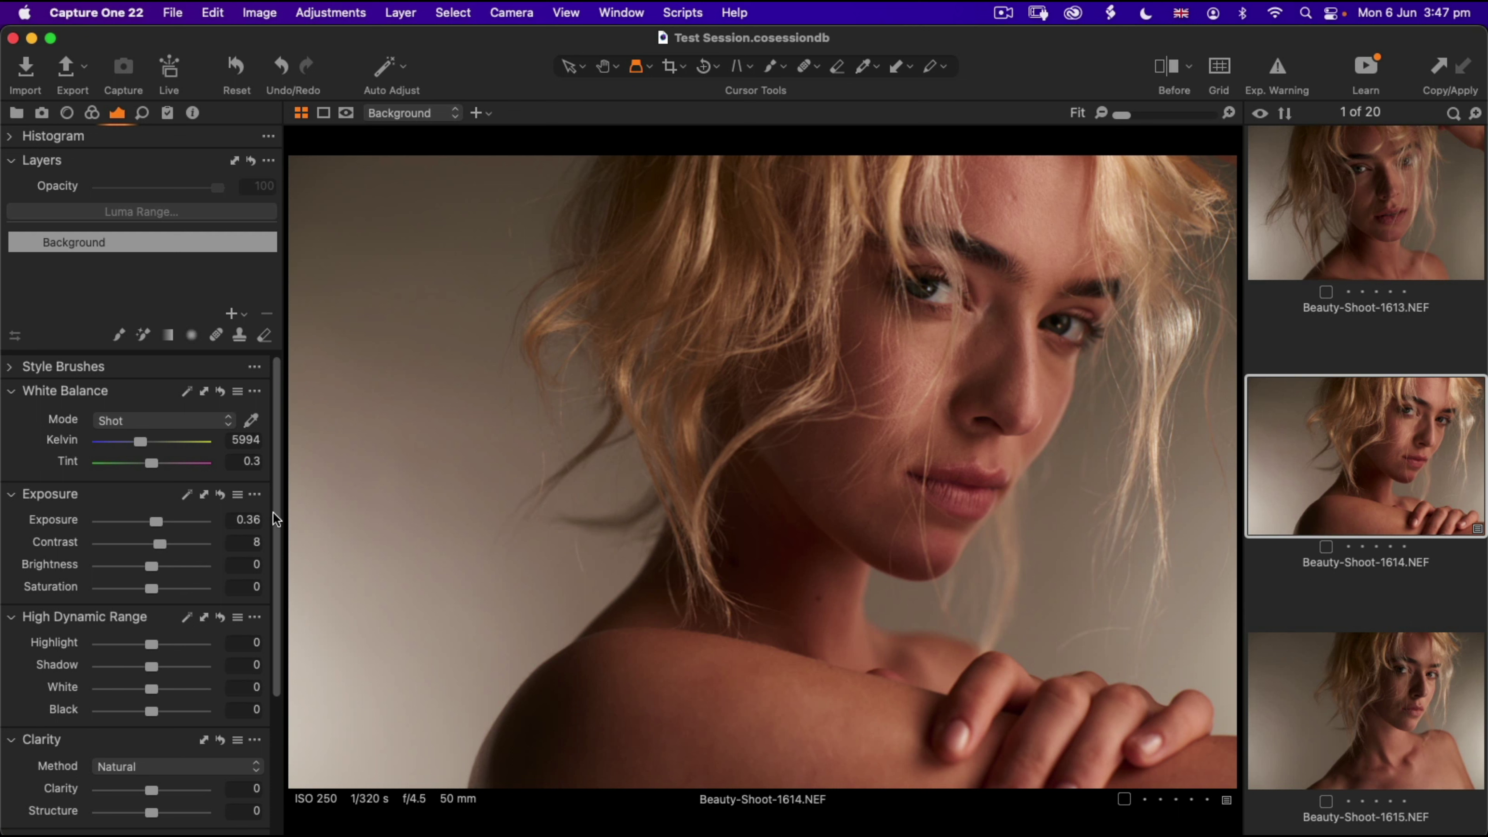
Copy Beauty-Shoot-1614's adjustments and apply them to Beauty-Shoot-1615.
left_click(1442, 69)
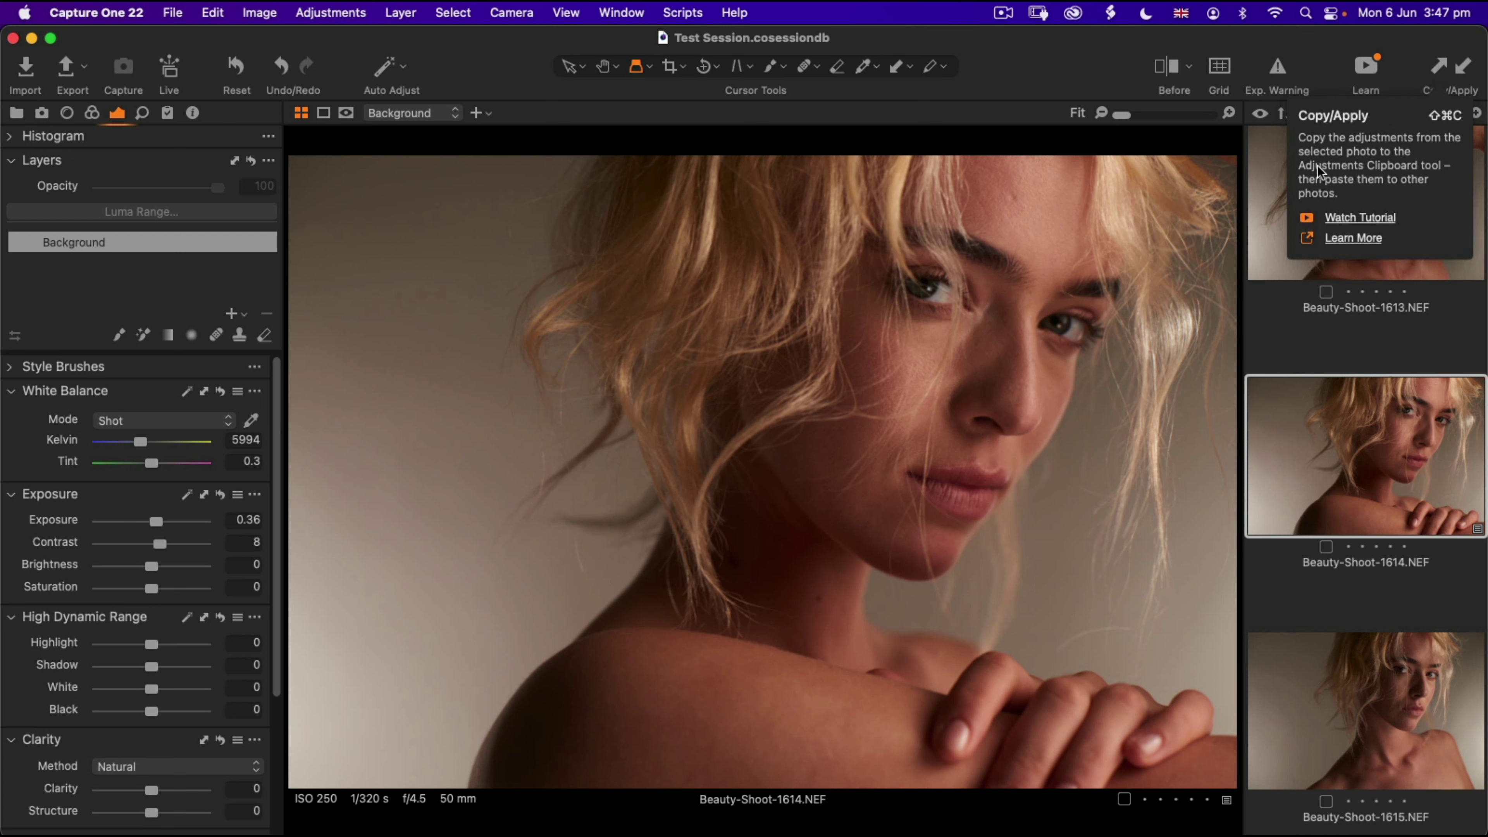
left_click(1396, 723)
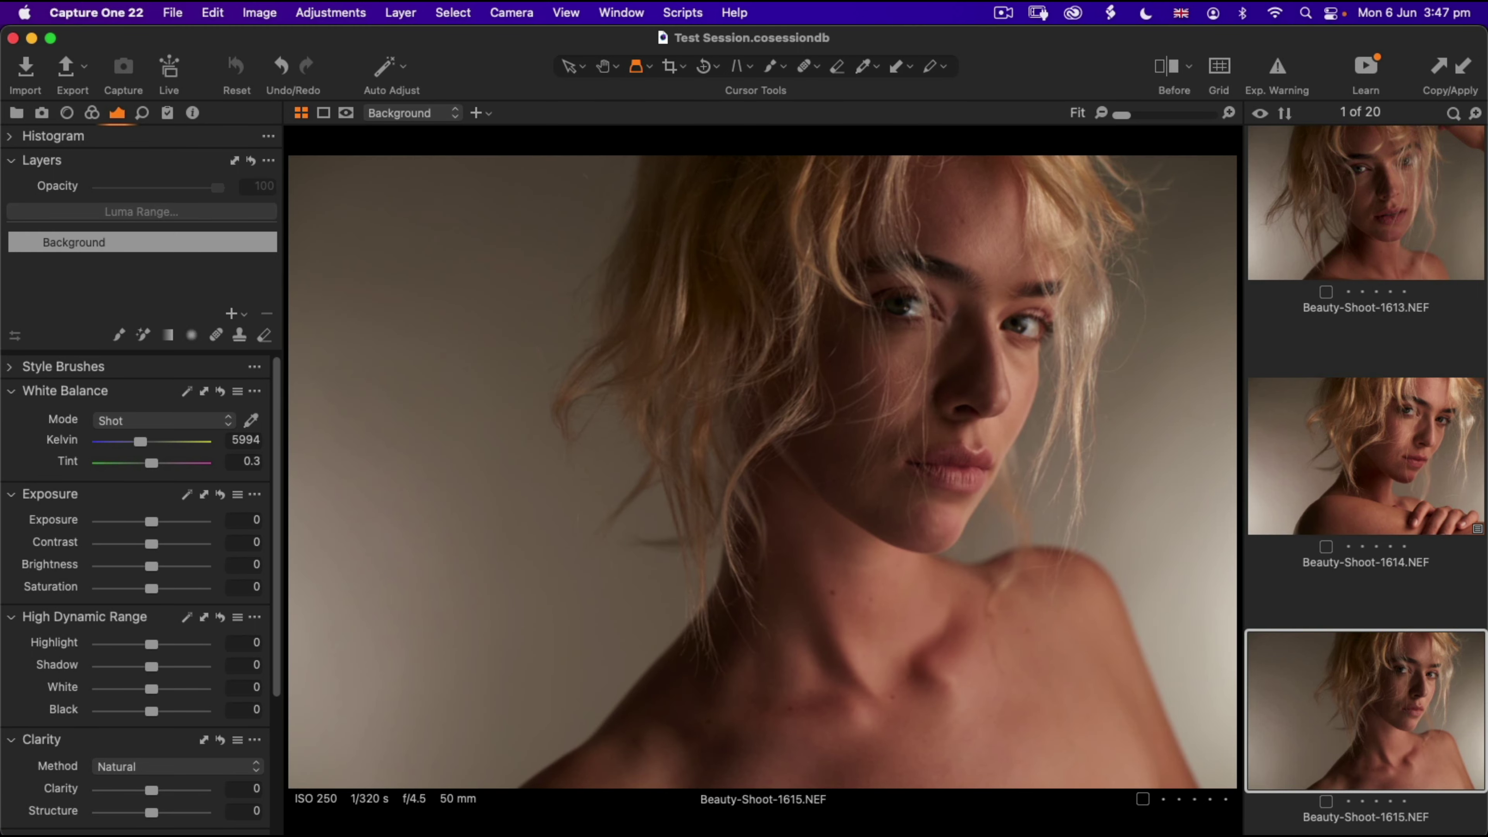
left_click(1463, 67)
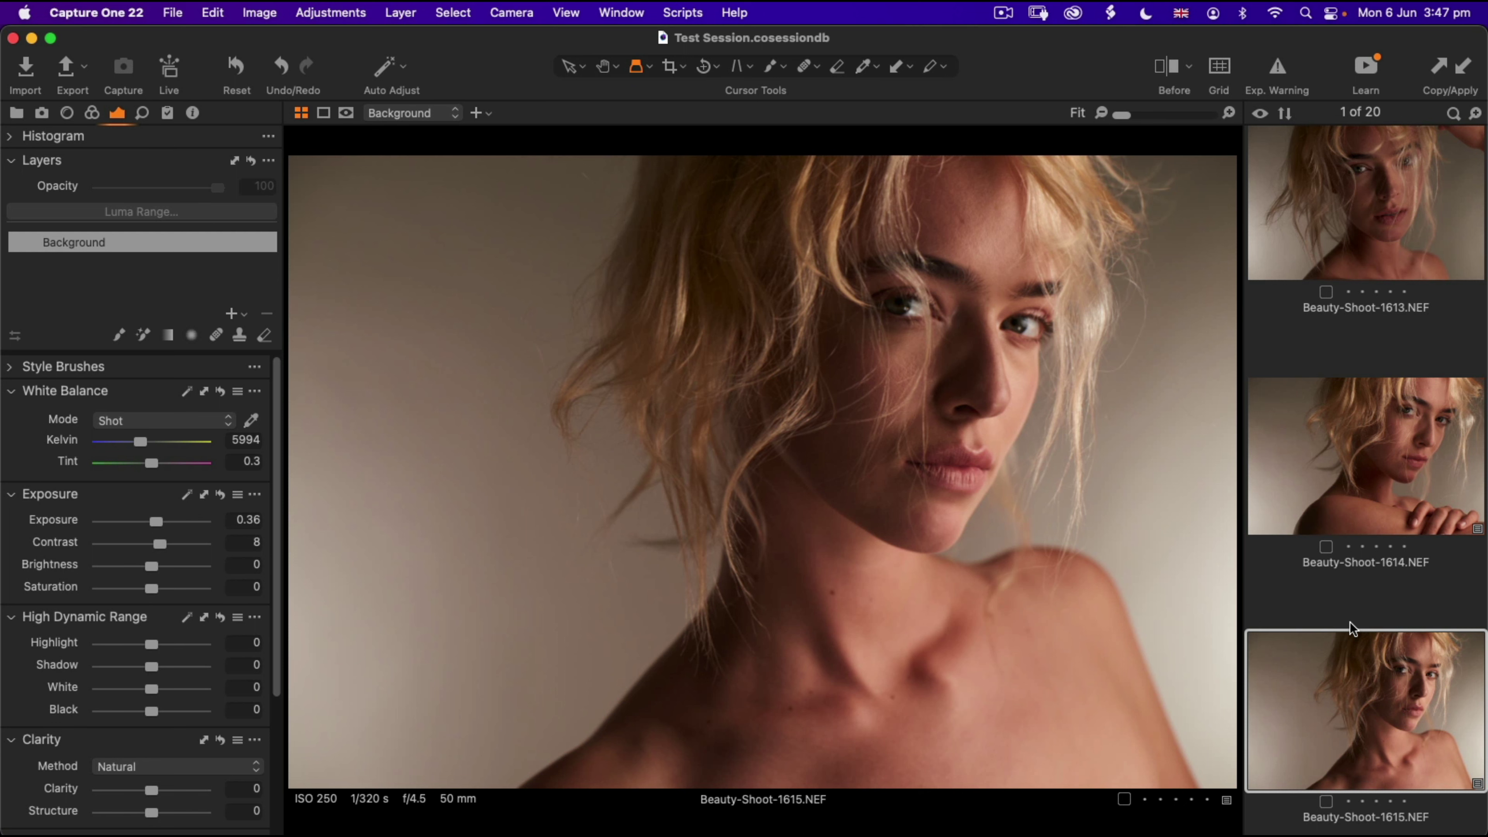
Apply the copied Exposure 0.36 and Contrast 8 to all 20 images, then deselect them.
left_click(1327, 449)
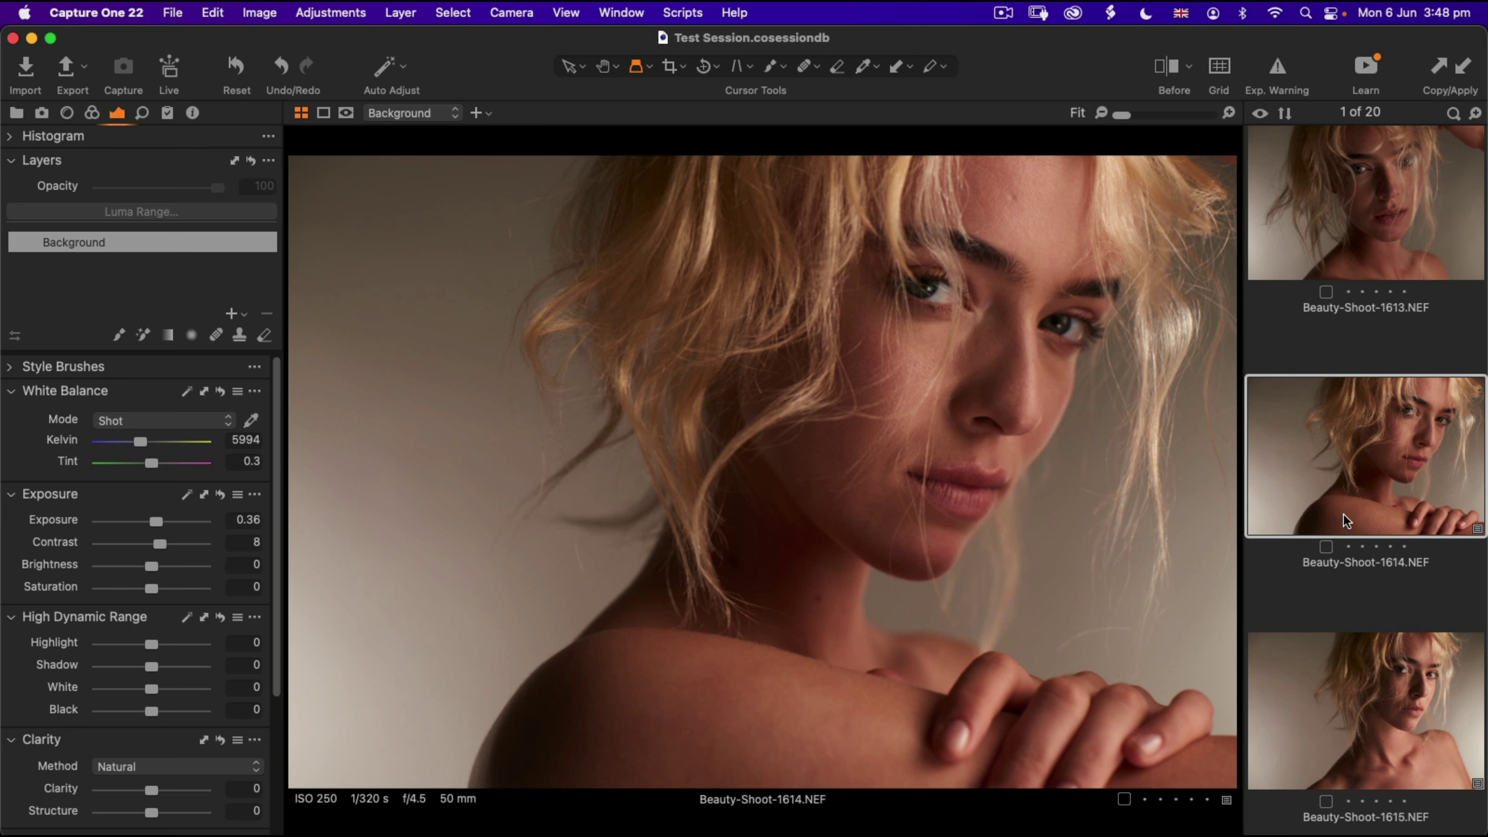
key("super+a")
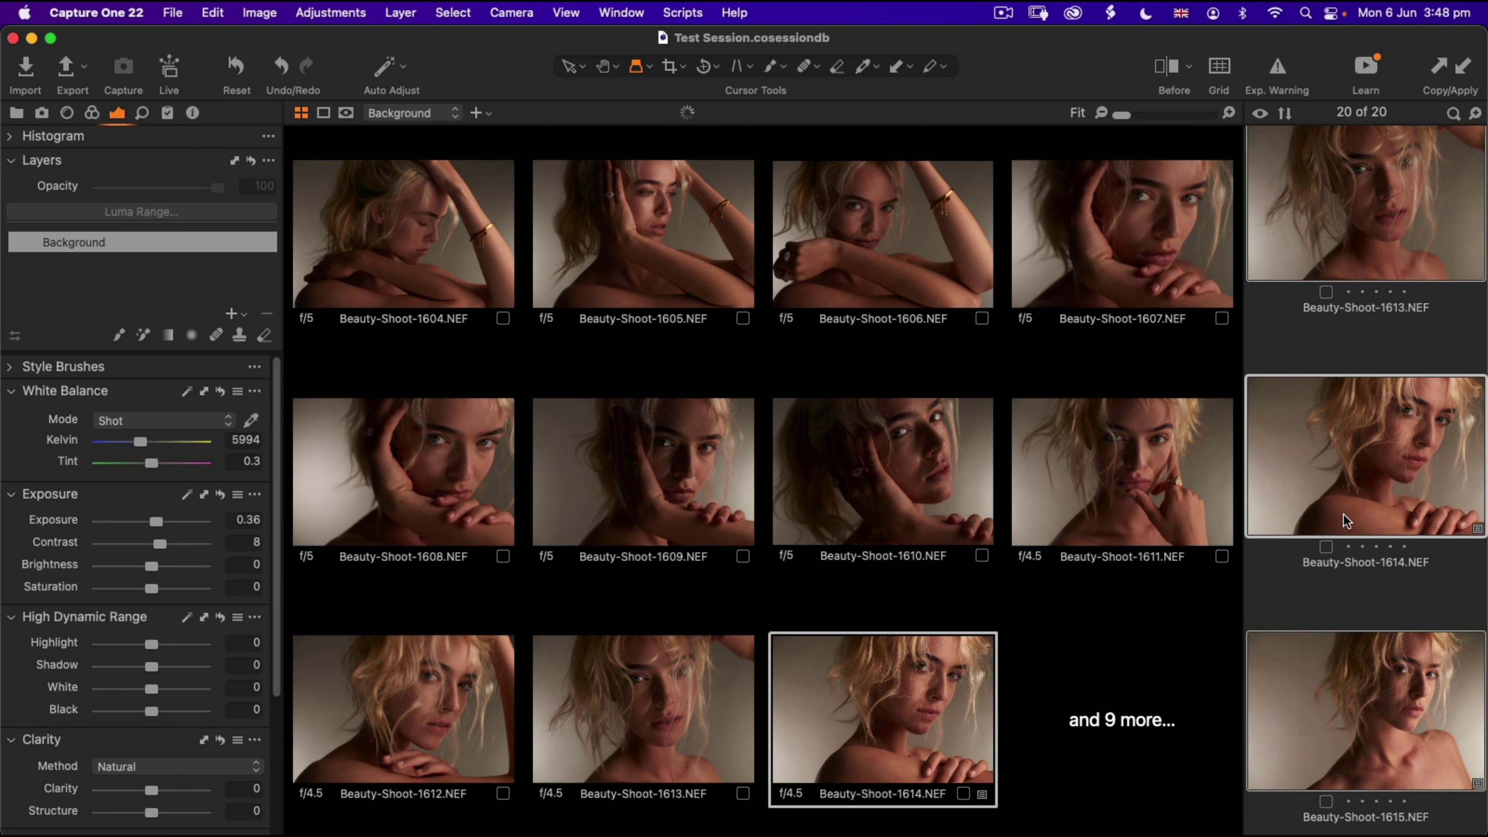
left_click(1463, 68)
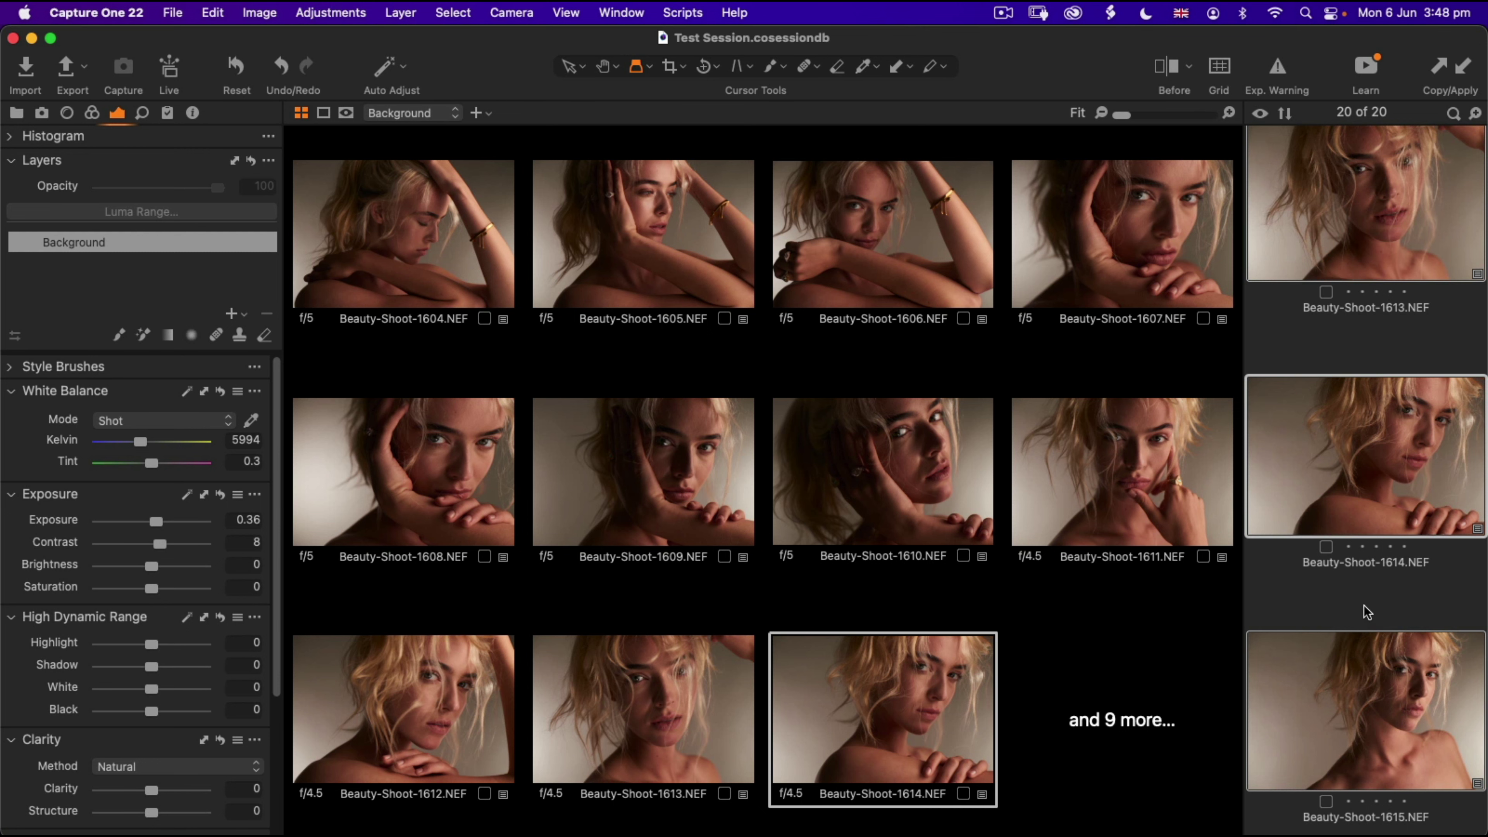
left_click(1380, 610)
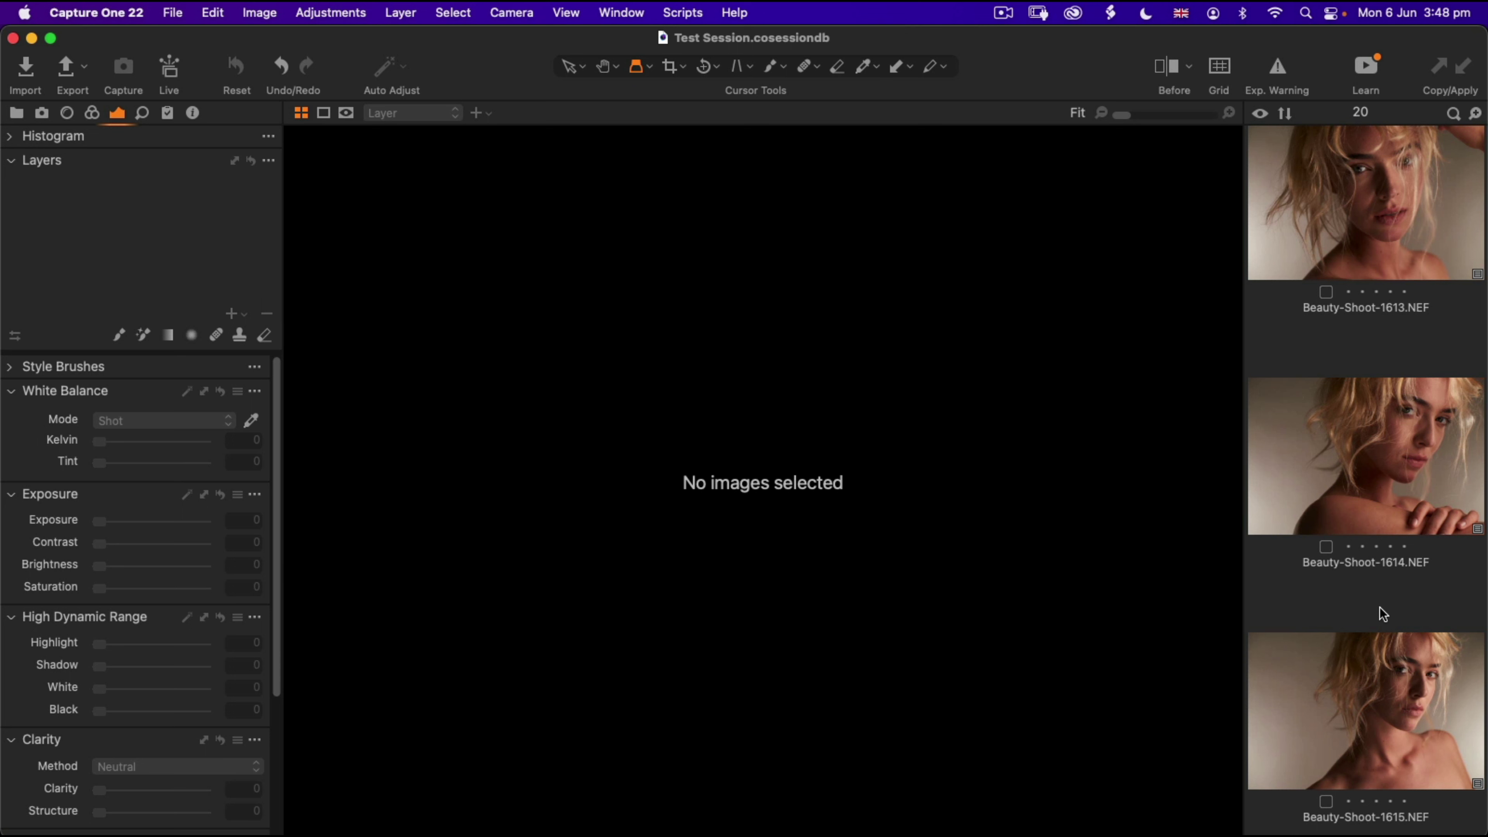
Show the Library tool tab and scroll the browser to the bottom.
left_click(16, 113)
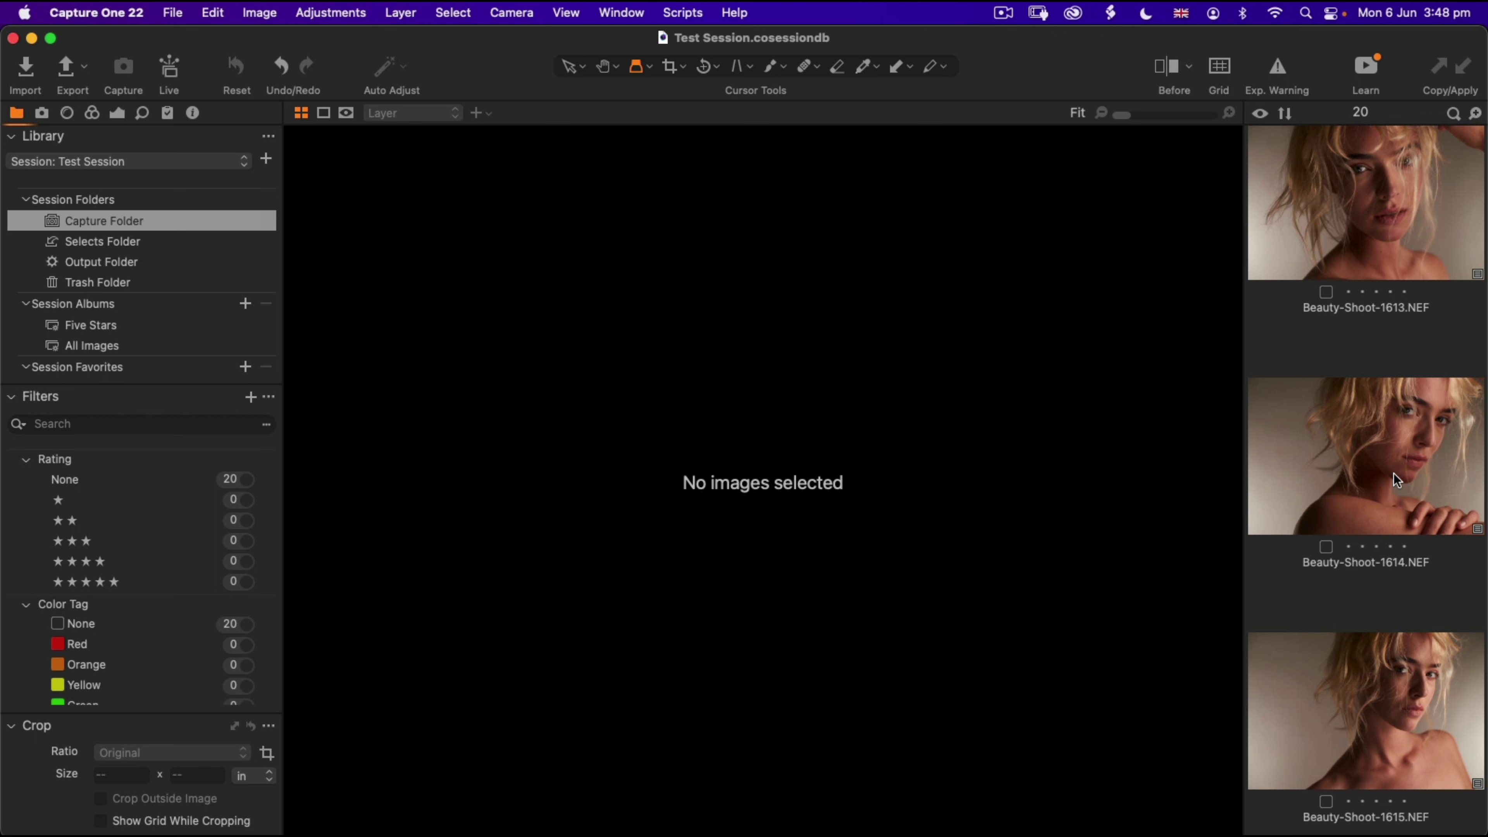
scroll(1372, 751, "down", 5)
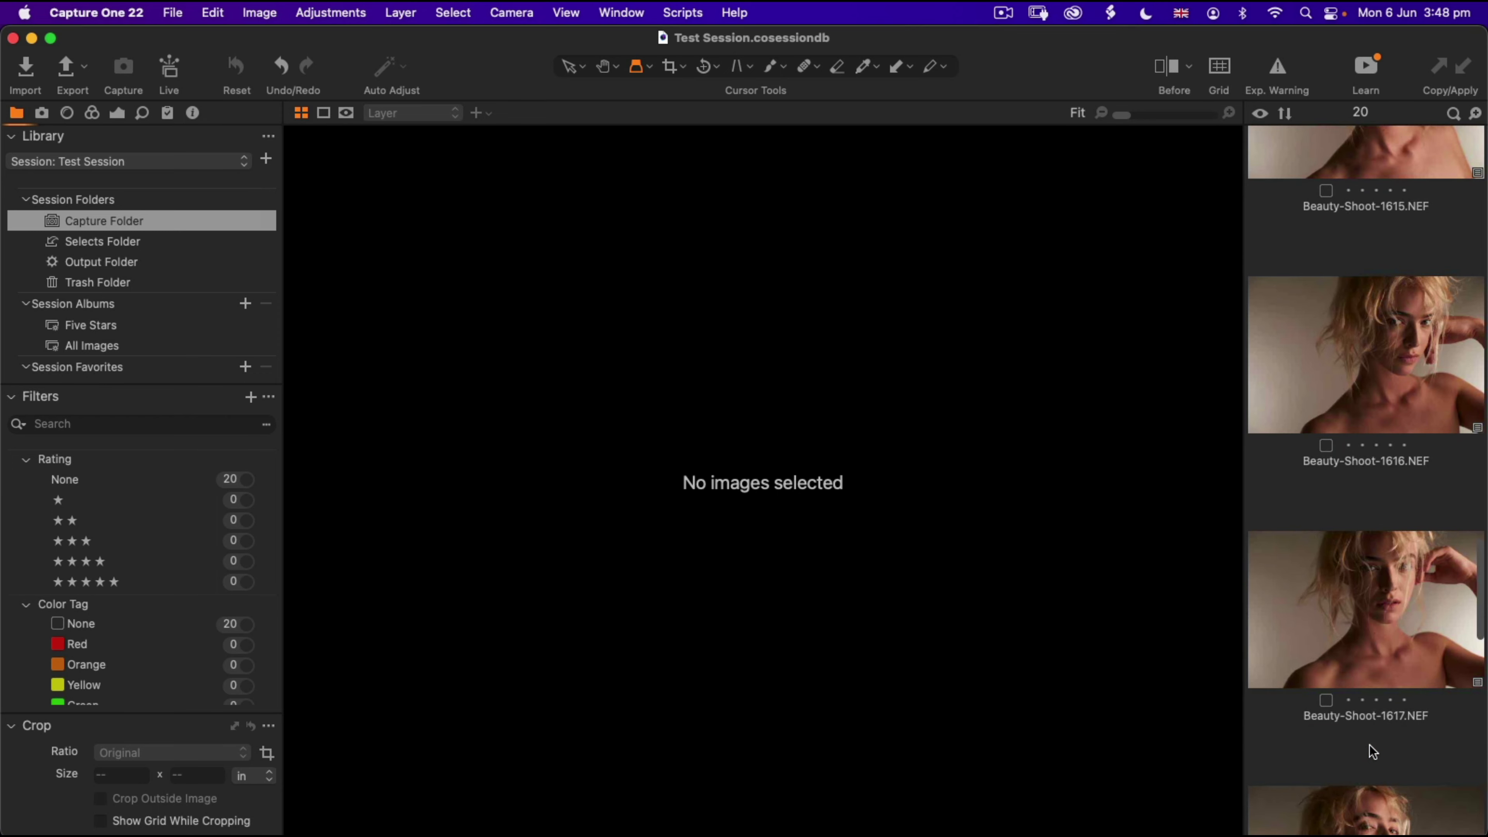
scroll(1373, 752, "down", 12)
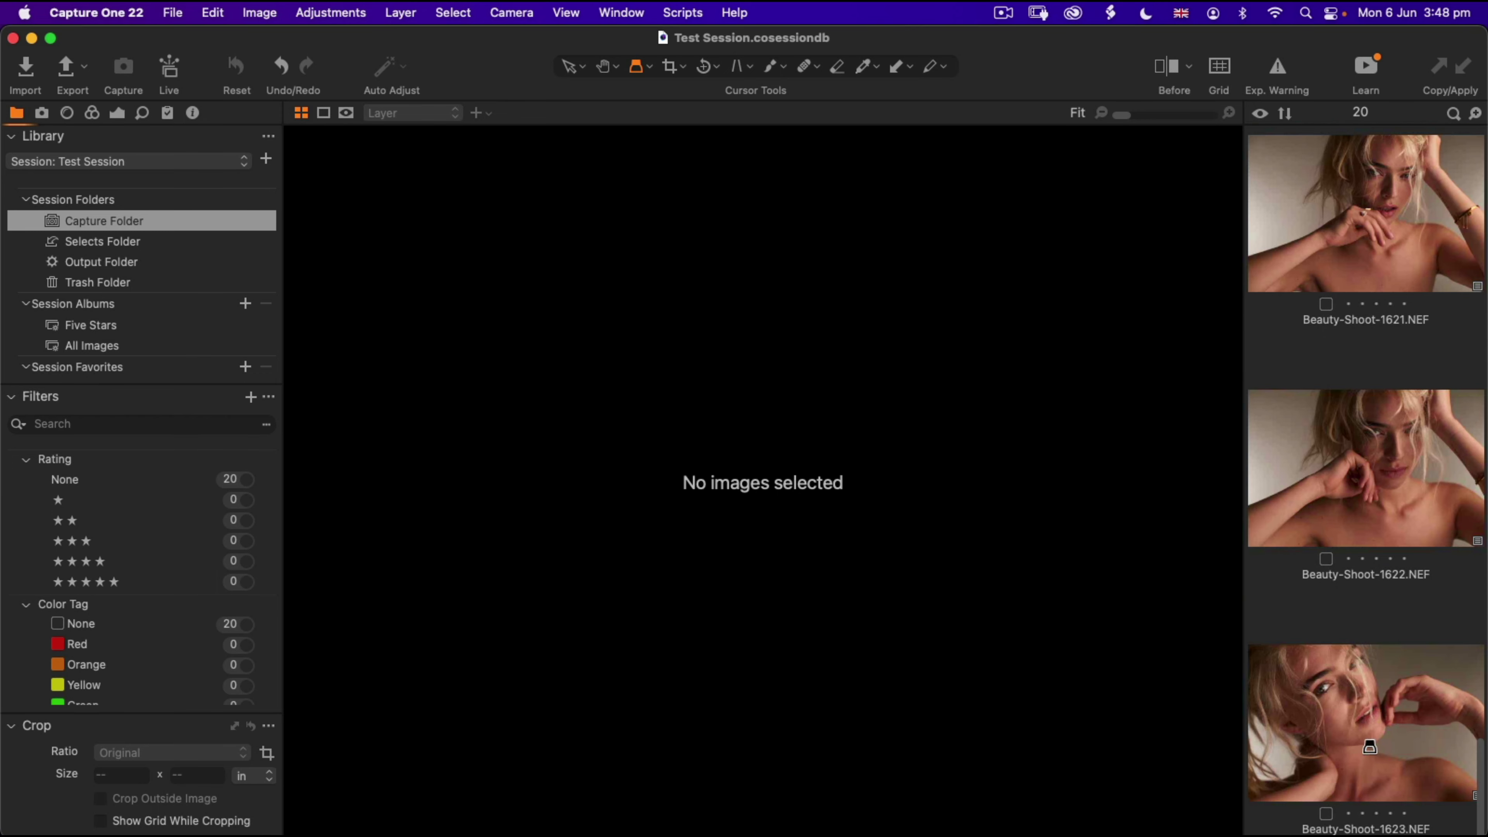
Open Beauty-Shoot-1623, then rate 1620, 1617 and 1616 one star.
left_click(1391, 698)
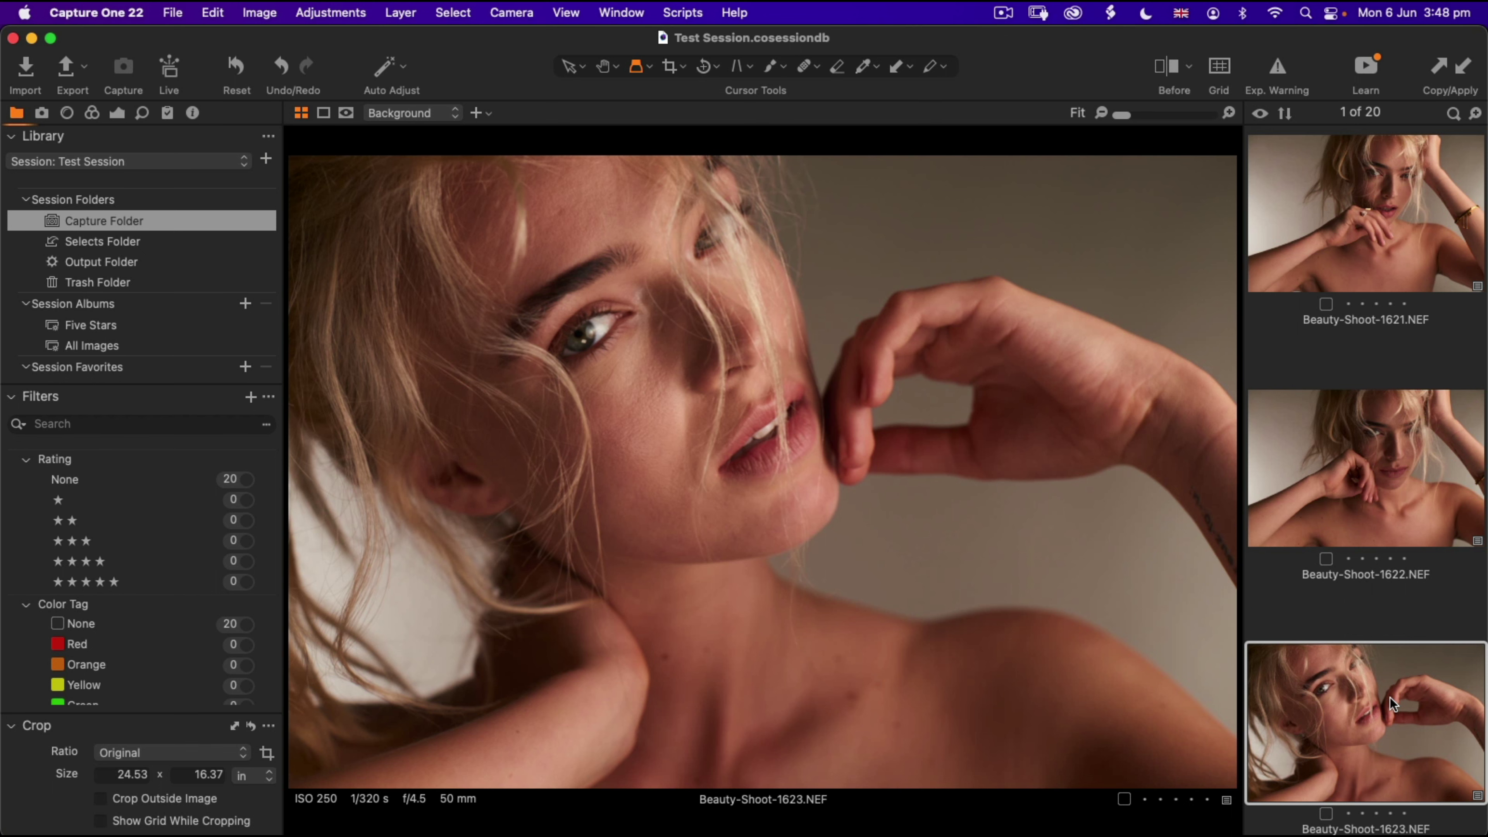
key("Left")
key("Left")
key("Left")
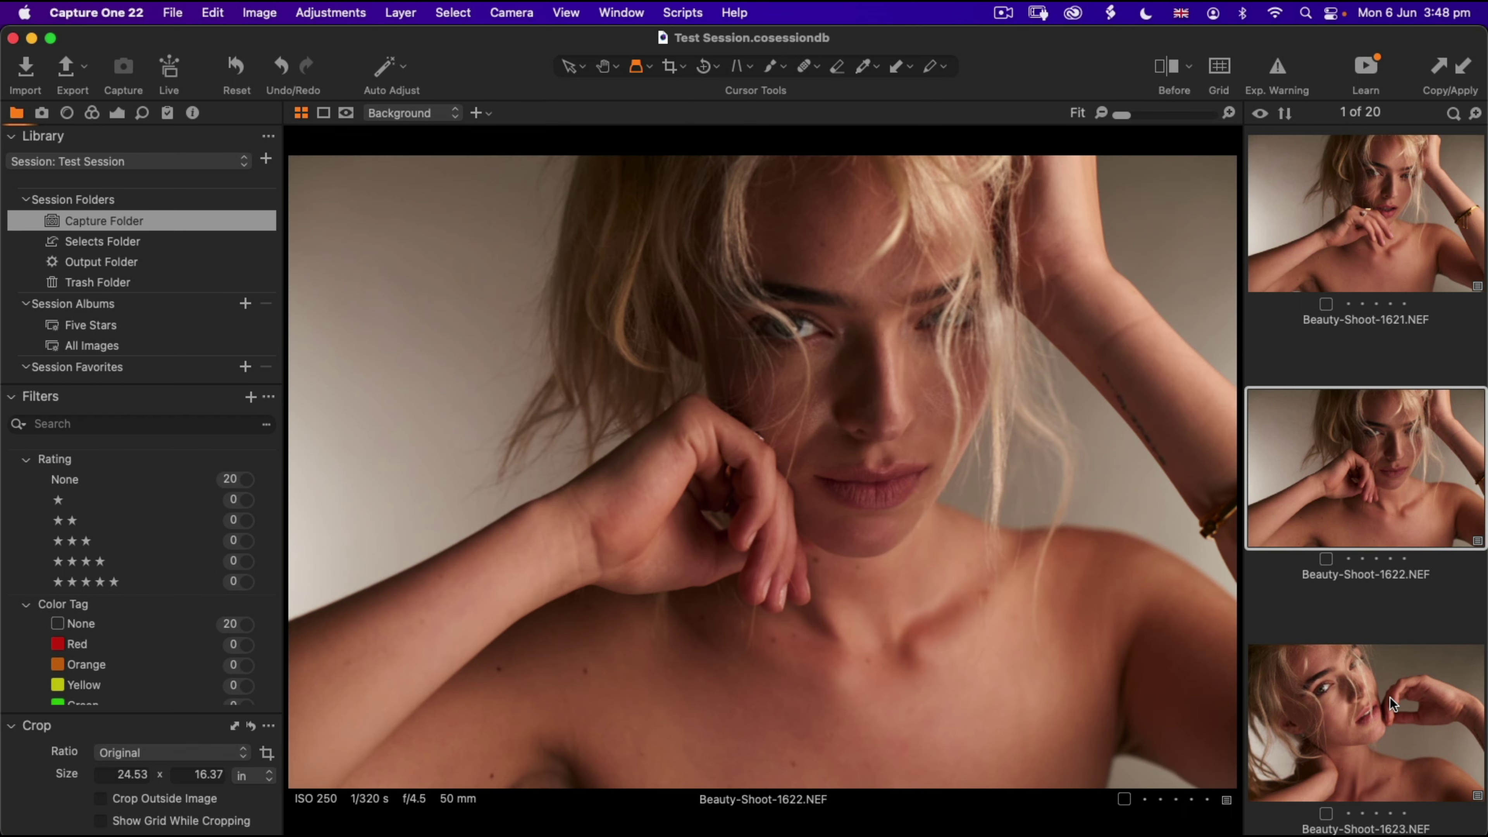
key("1")
key("Left")
key("Left")
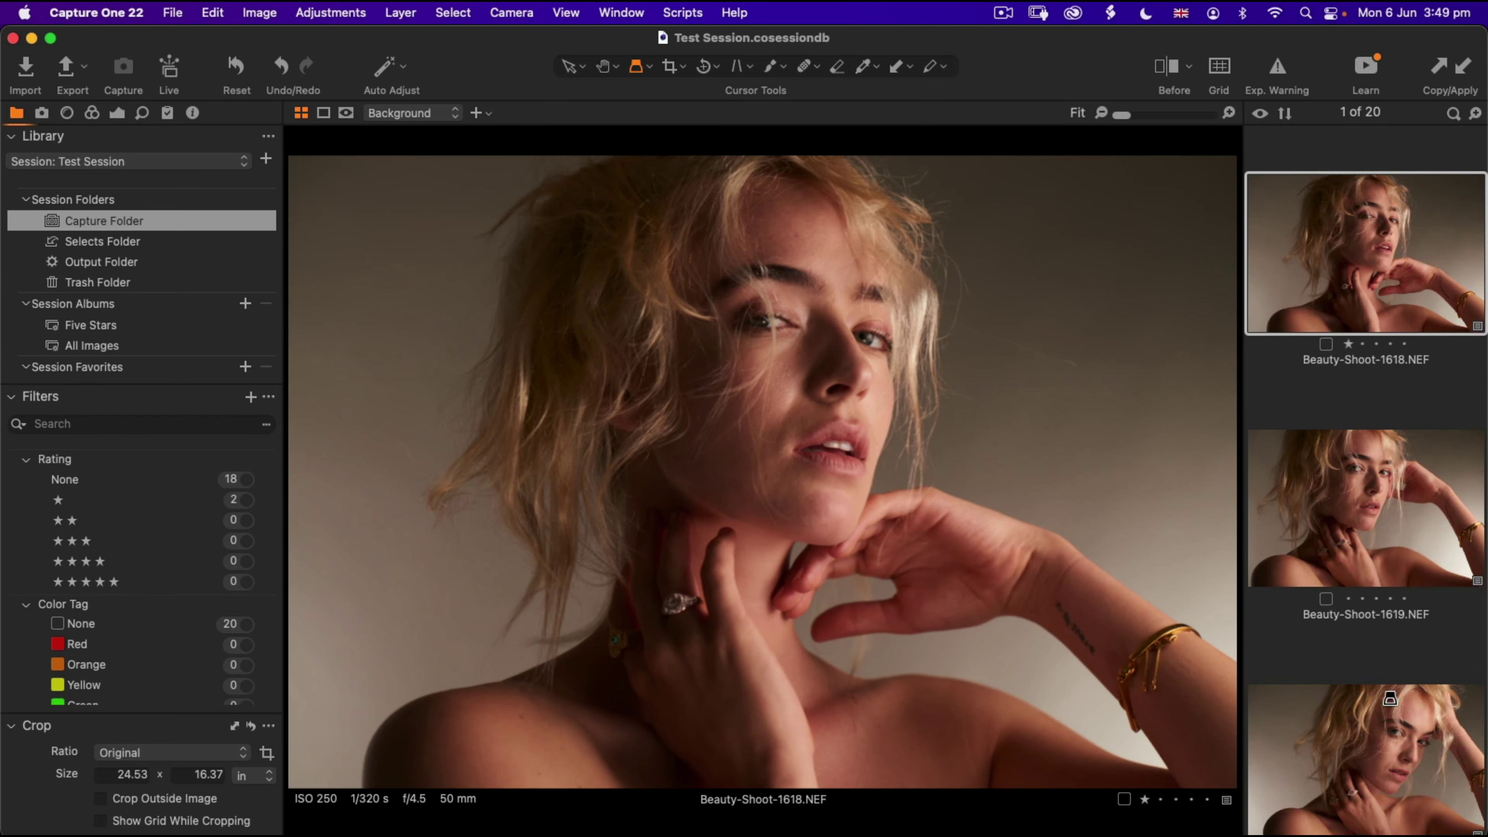
key("Left")
key("1")
Continue back through the images, one-starring each favourite down to Beauty-Shoot-1608.
key("Left")
key("1")
key("1")
key("Left")
key("1")
key("Left")
key("1")
key("Left")
key("1")
key("Left")
key("1")
key("Left")
key("1")
key("Left")
key("1")
key("Left")
key("1")
key("Left")
key("1")
key("Left")
key("1")
key("Left")
key("Left")
key("Left")
key("1")
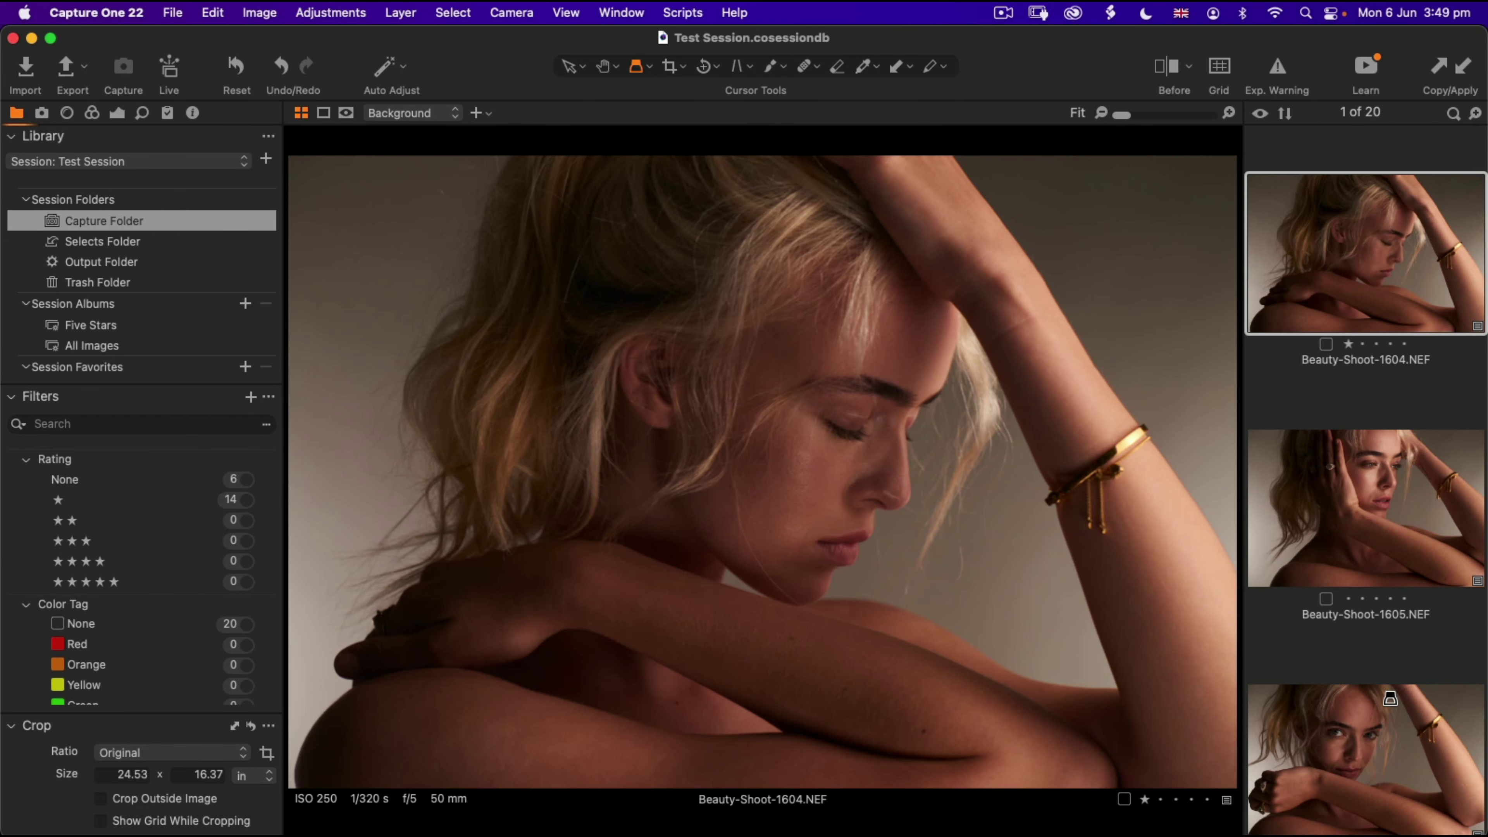
Filter the browser to one-star images and select all 14 of them.
left_click(247, 501)
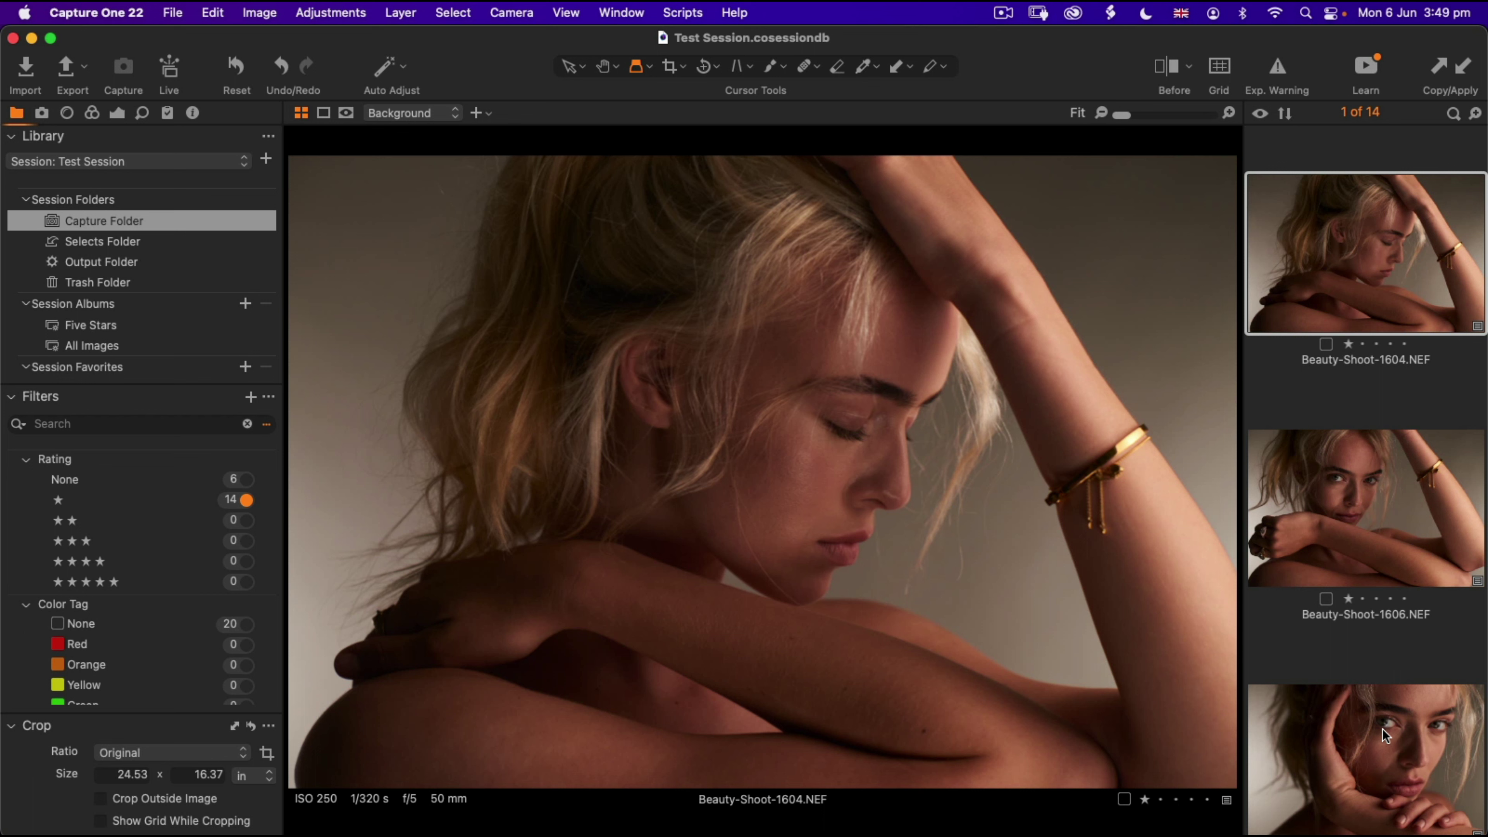
key("super+a")
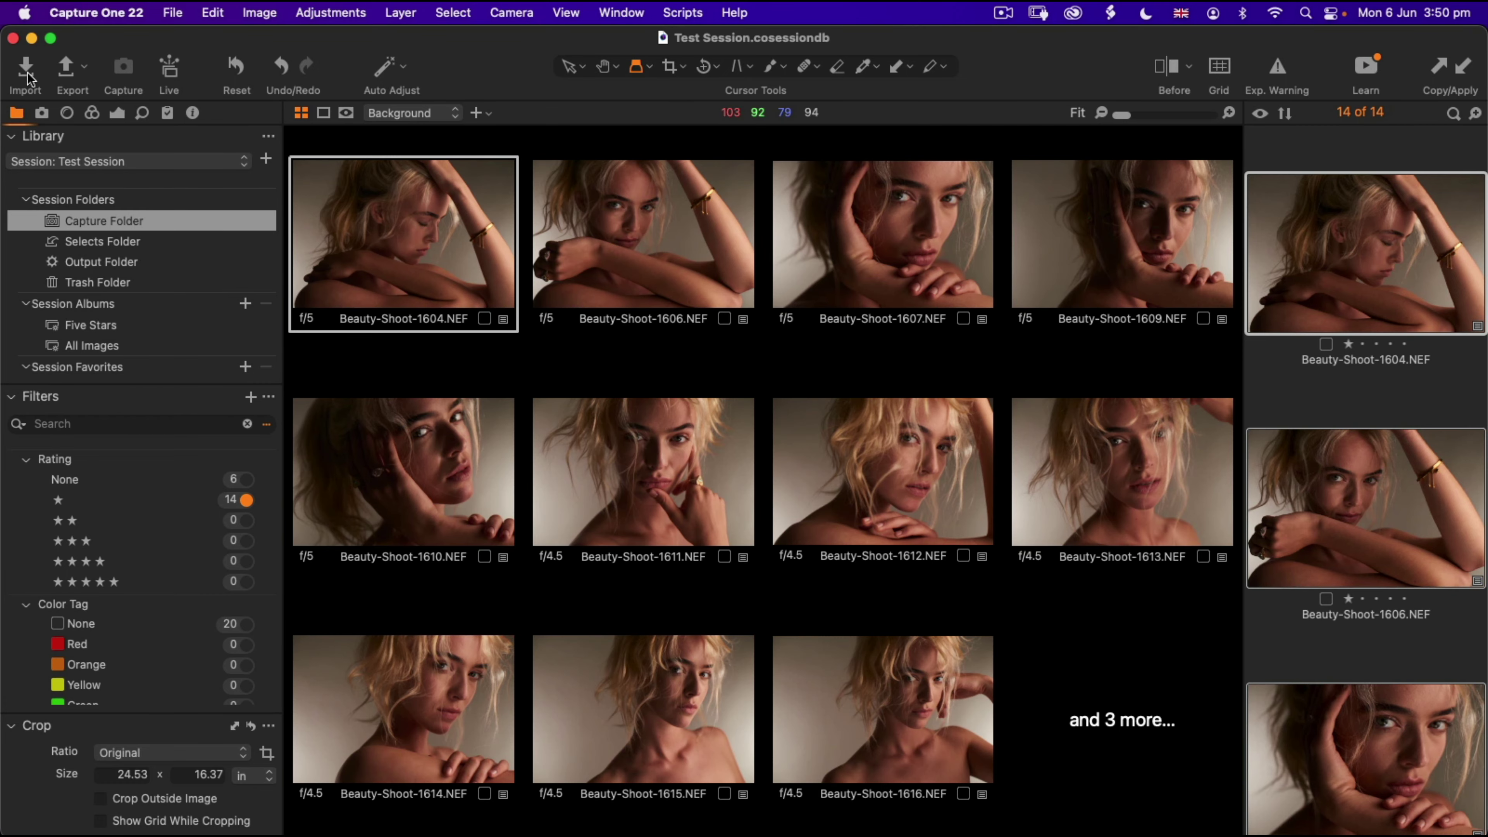
Export the 14 selected portraits with the JPEG QuickProof recipe to Desktop/Test Session/Output.
left_click(63, 69)
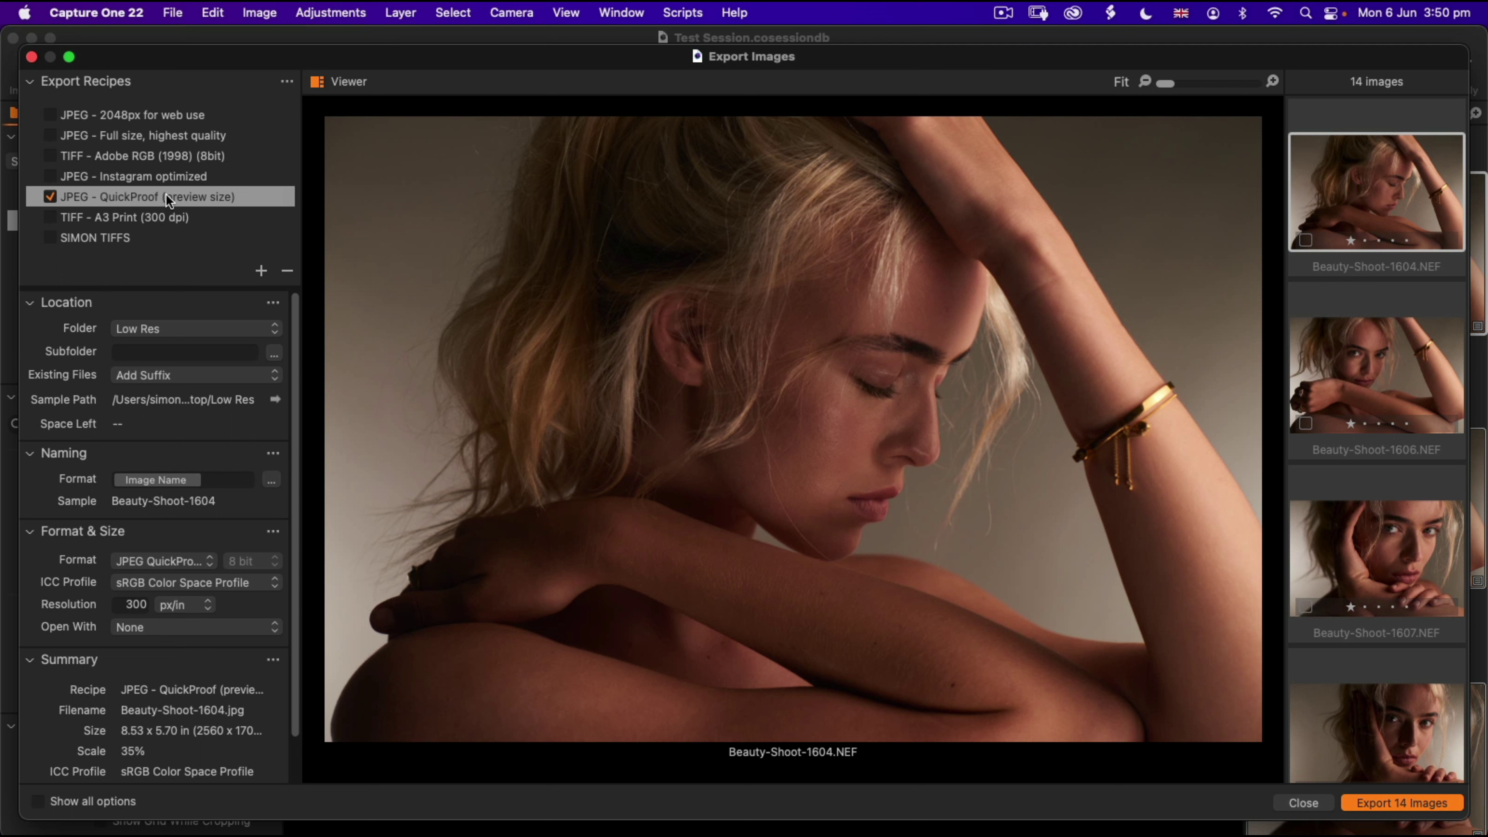
left_click(173, 328)
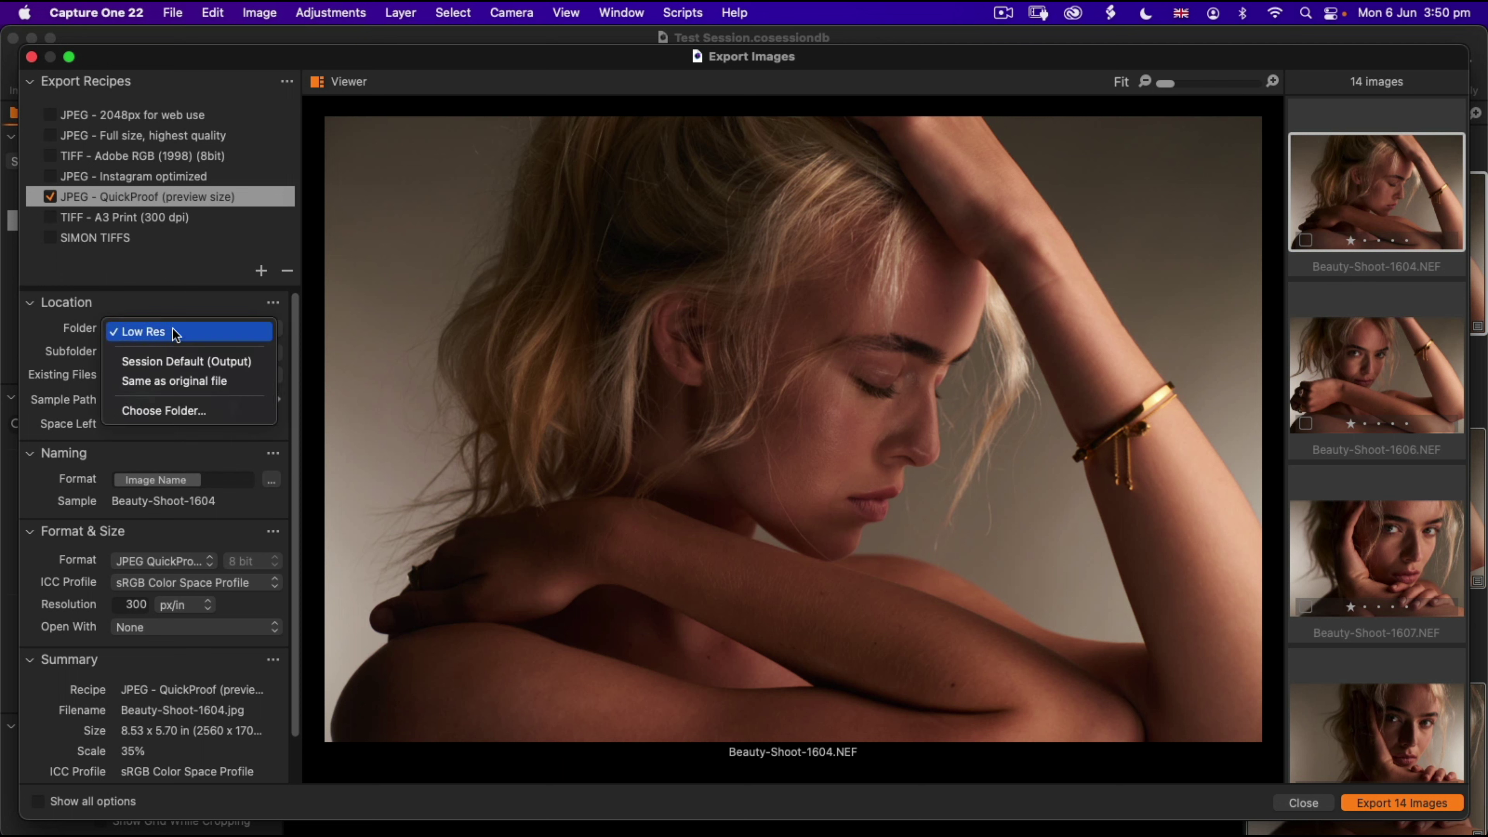
left_click(190, 410)
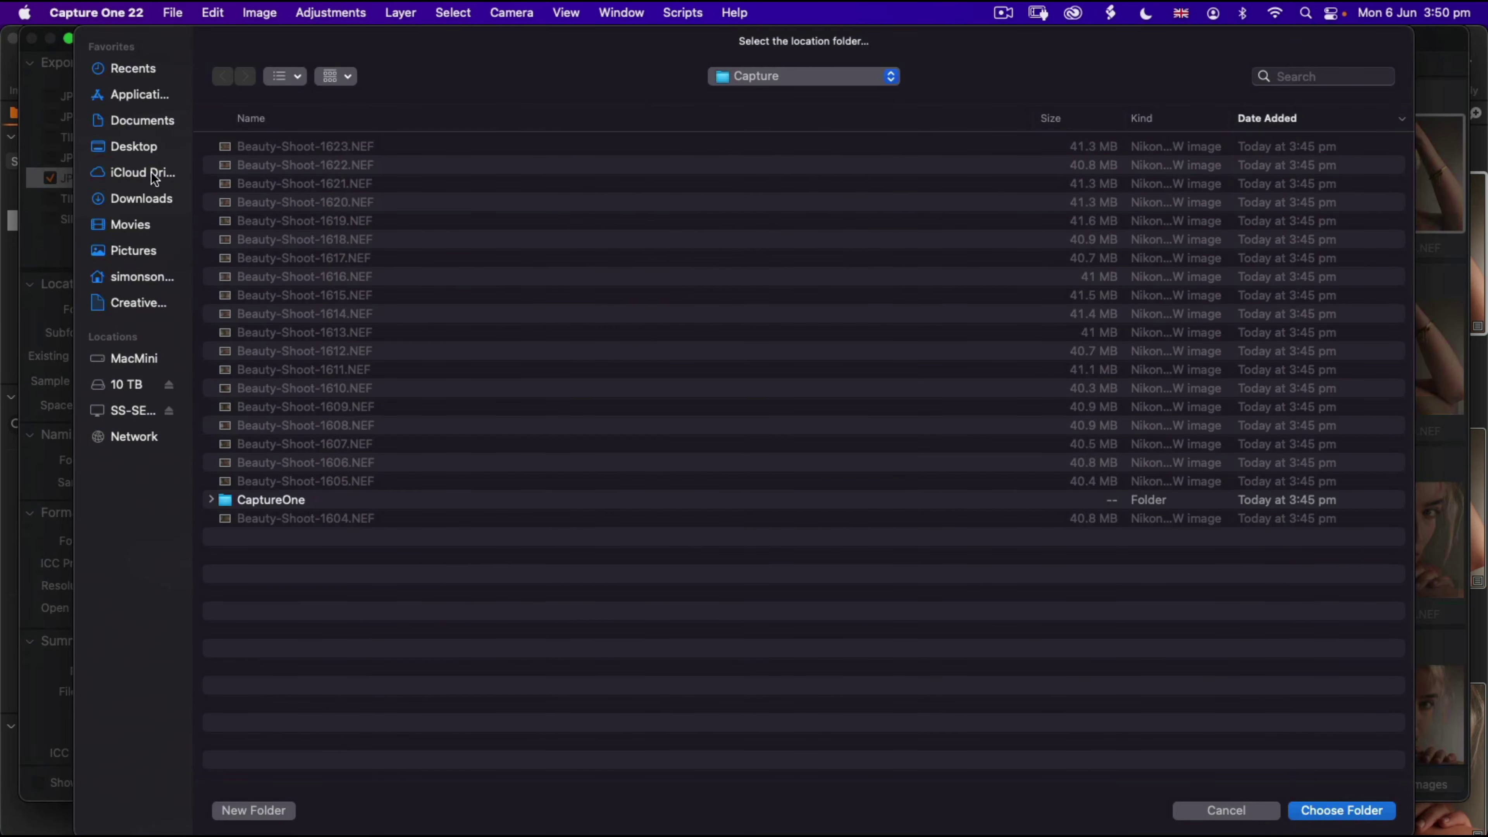
left_click(134, 146)
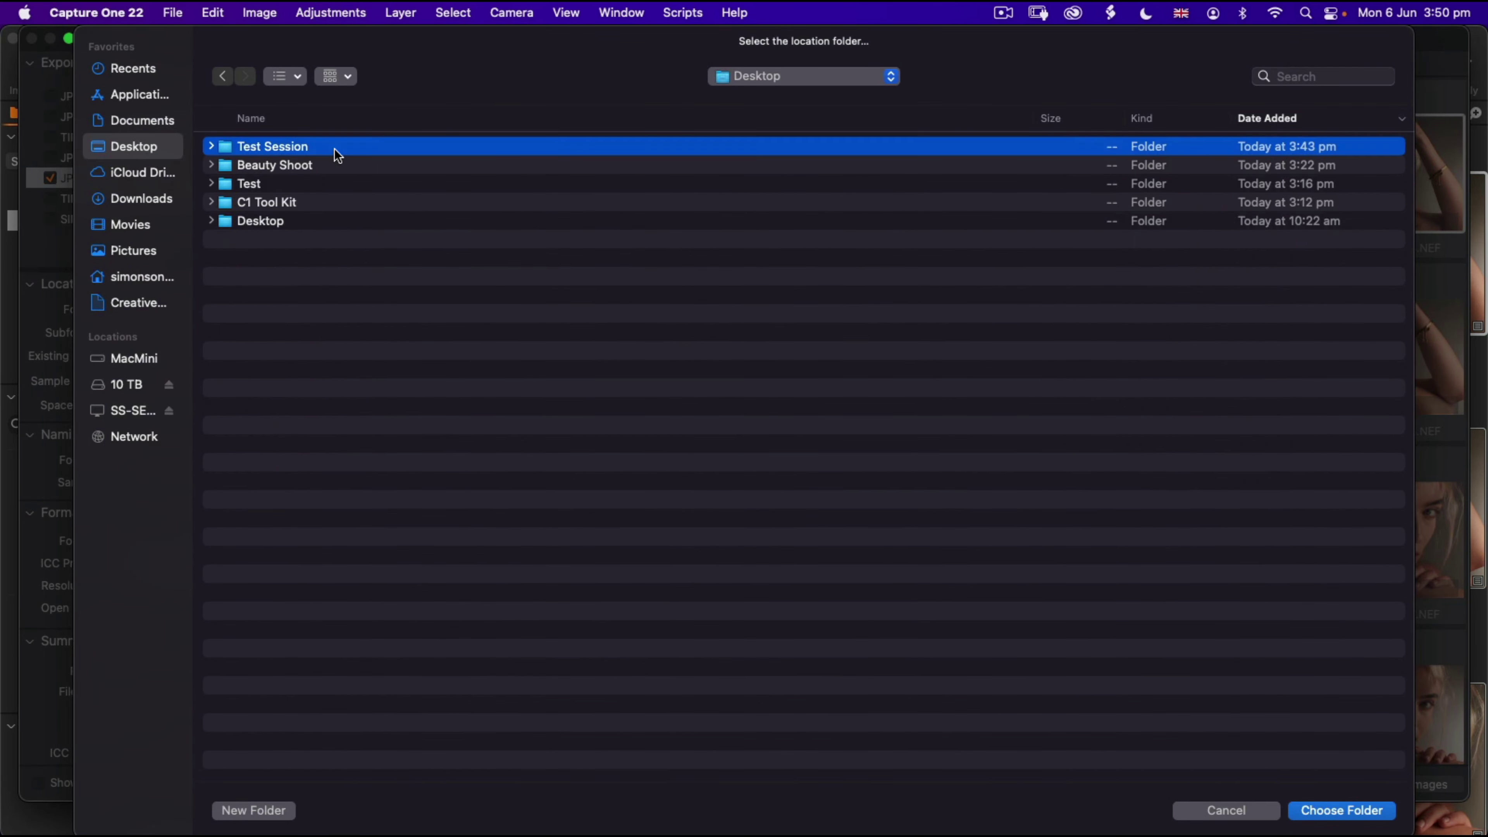
double_click(332, 166)
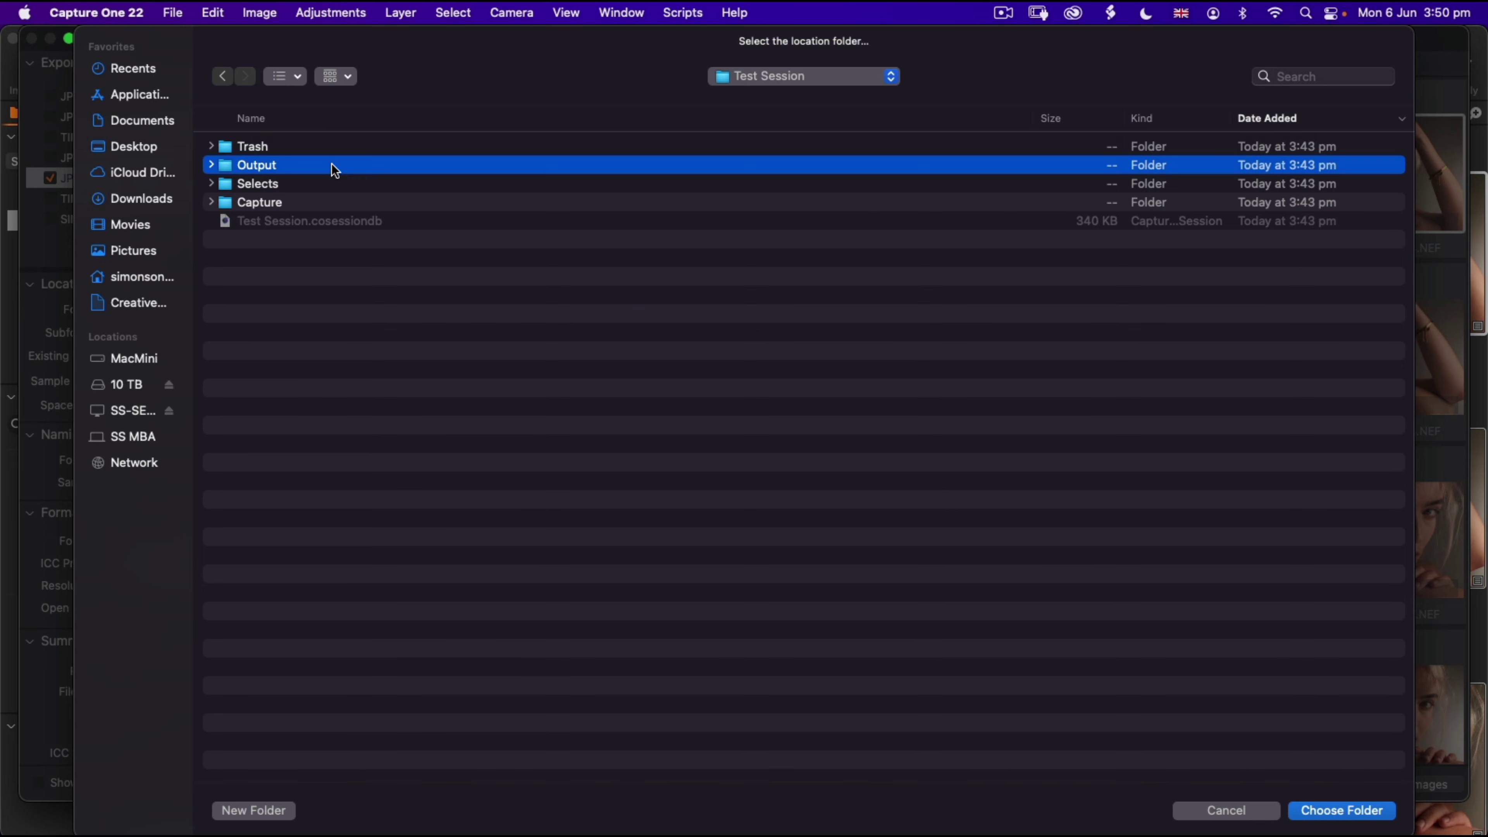
left_click(1330, 815)
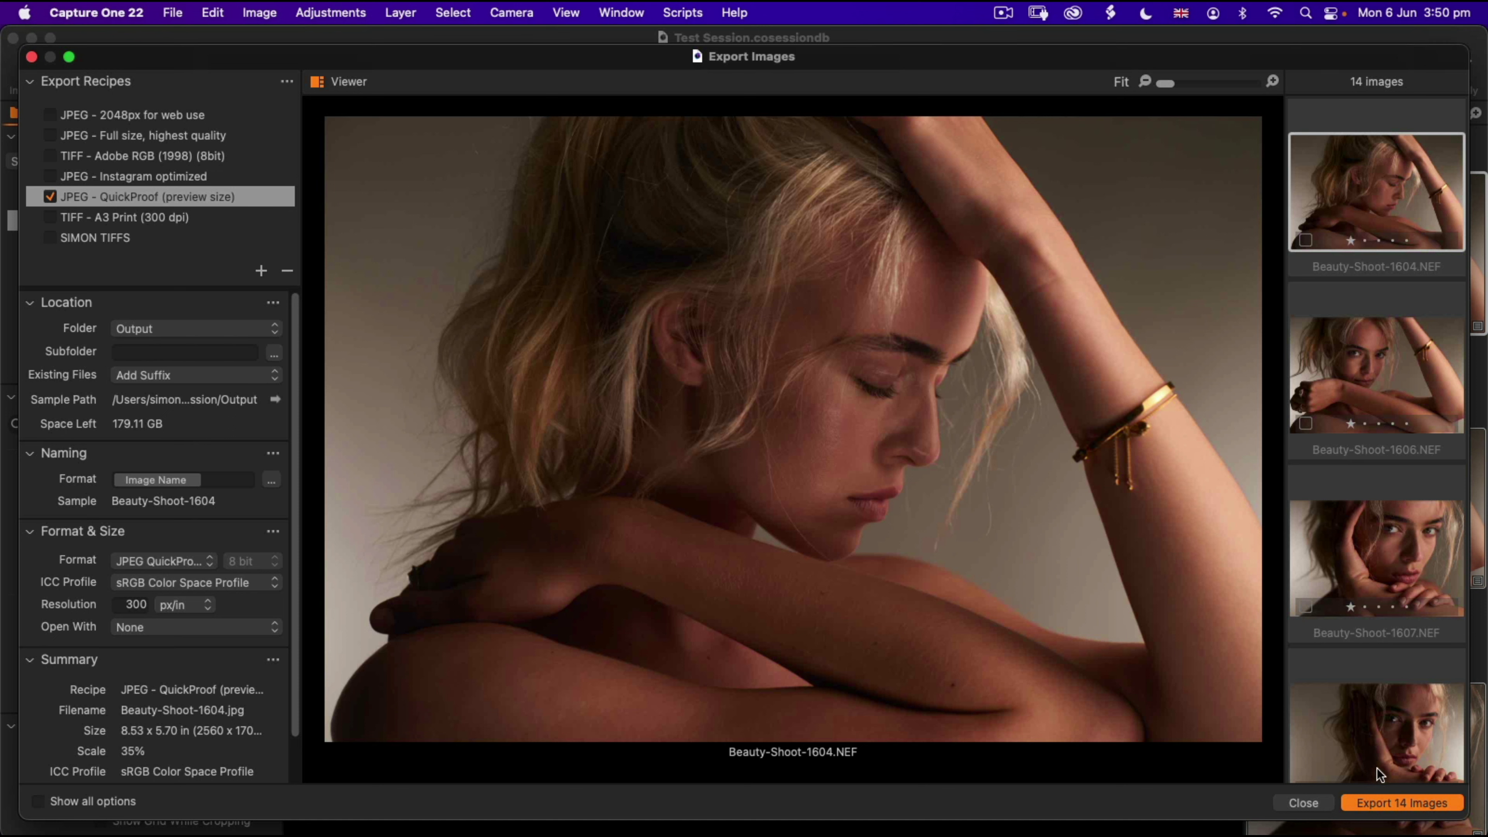
left_click(1382, 808)
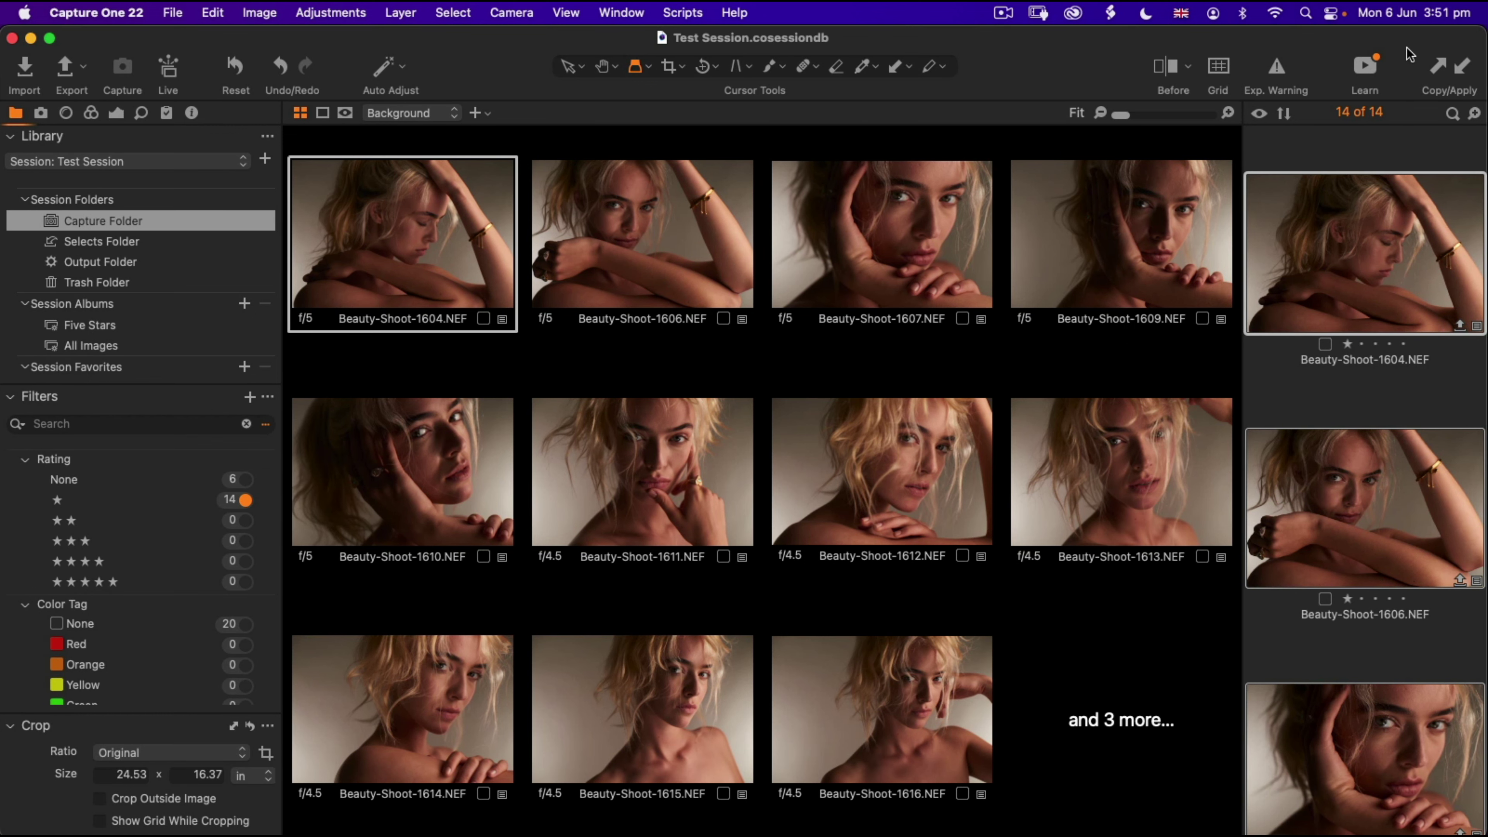
left_click_drag(1398, 43, 1152, 44)
double_click(1400, 206)
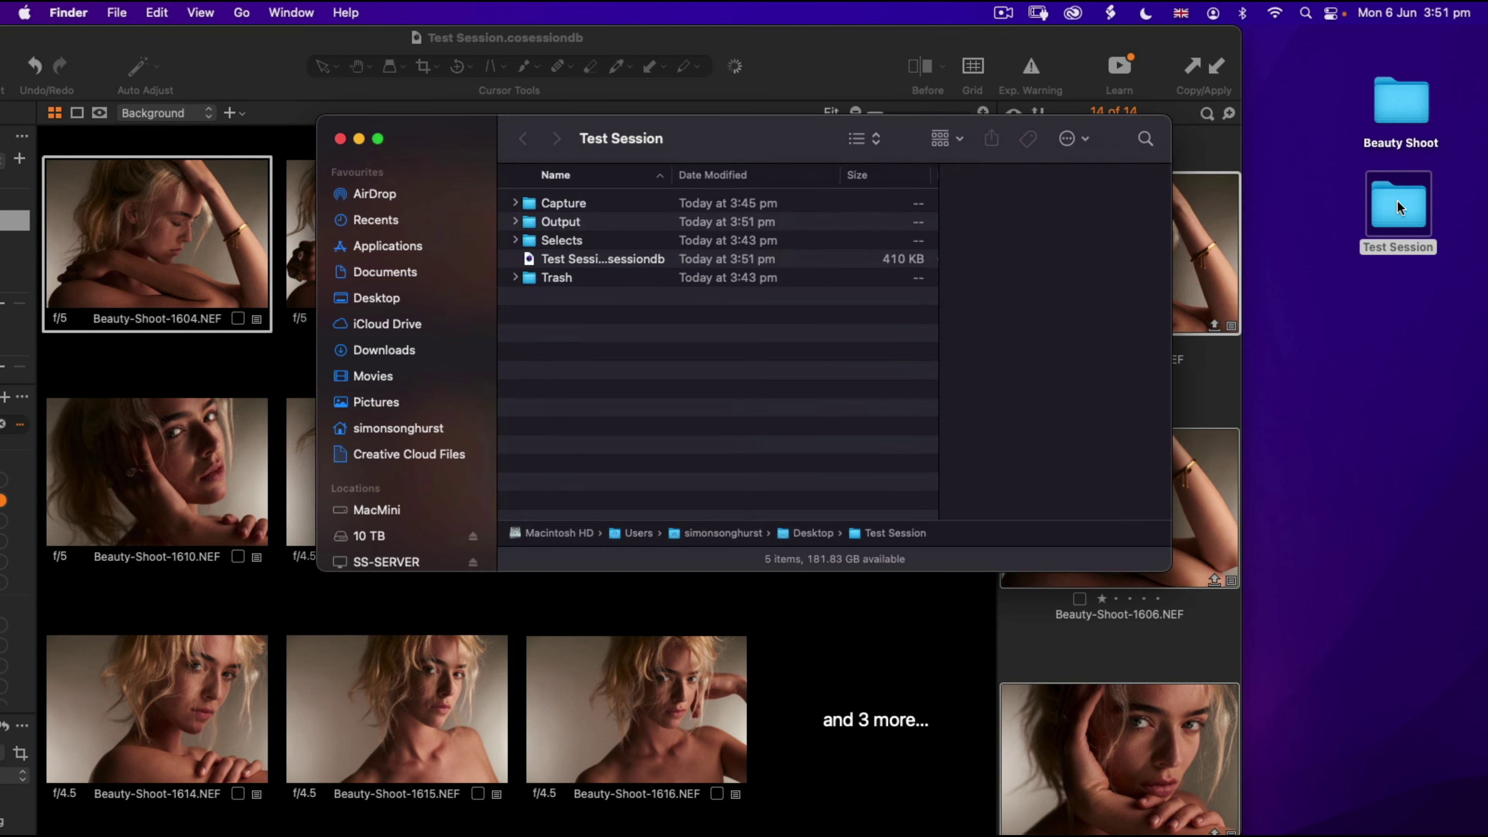
double_click(610, 224)
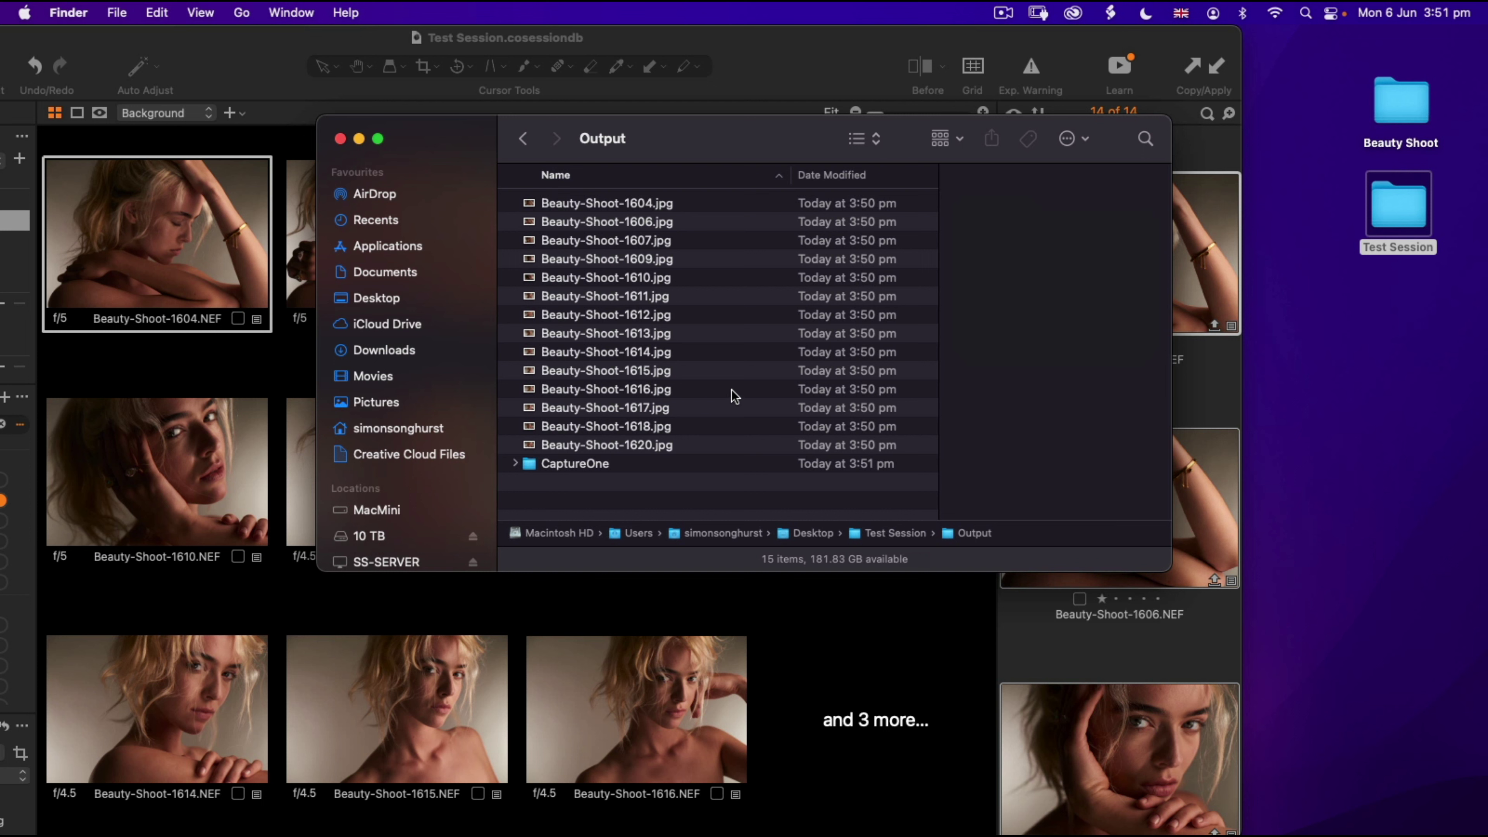
left_click(719, 389)
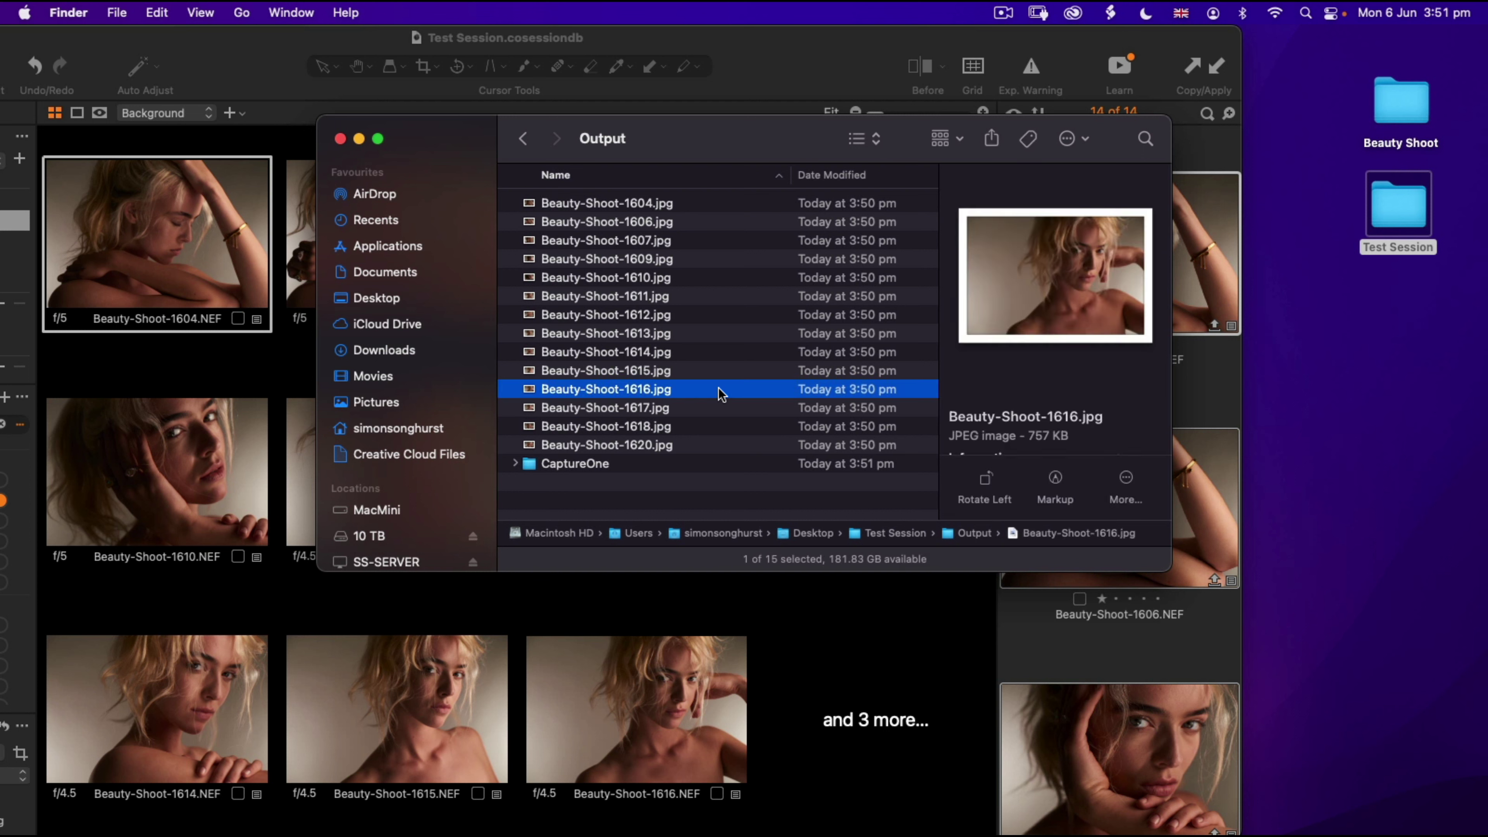